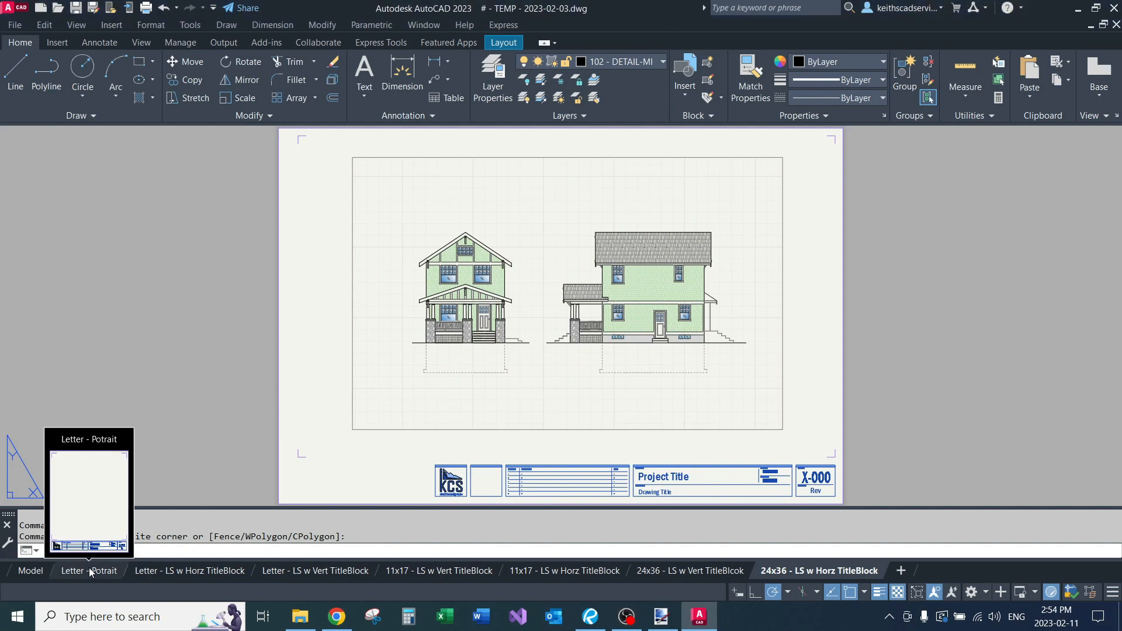
Step: Go through the Letter, 11x17 and 24x36 layouts to compare their horizontal and vertical title blocks
click(188, 569)
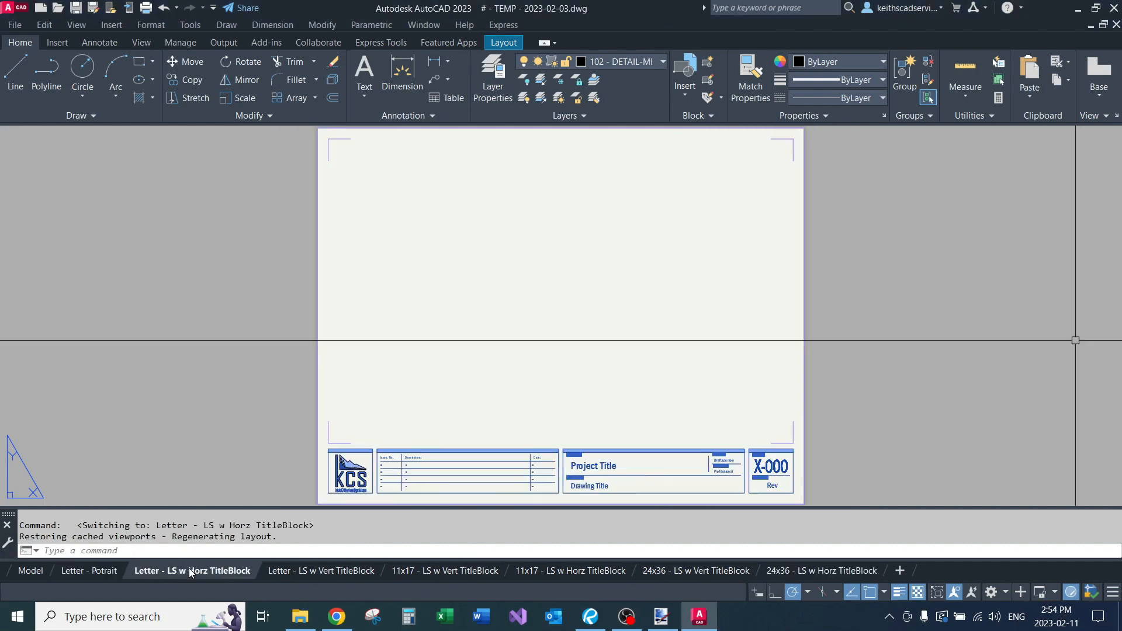
click(309, 568)
click(437, 570)
click(582, 571)
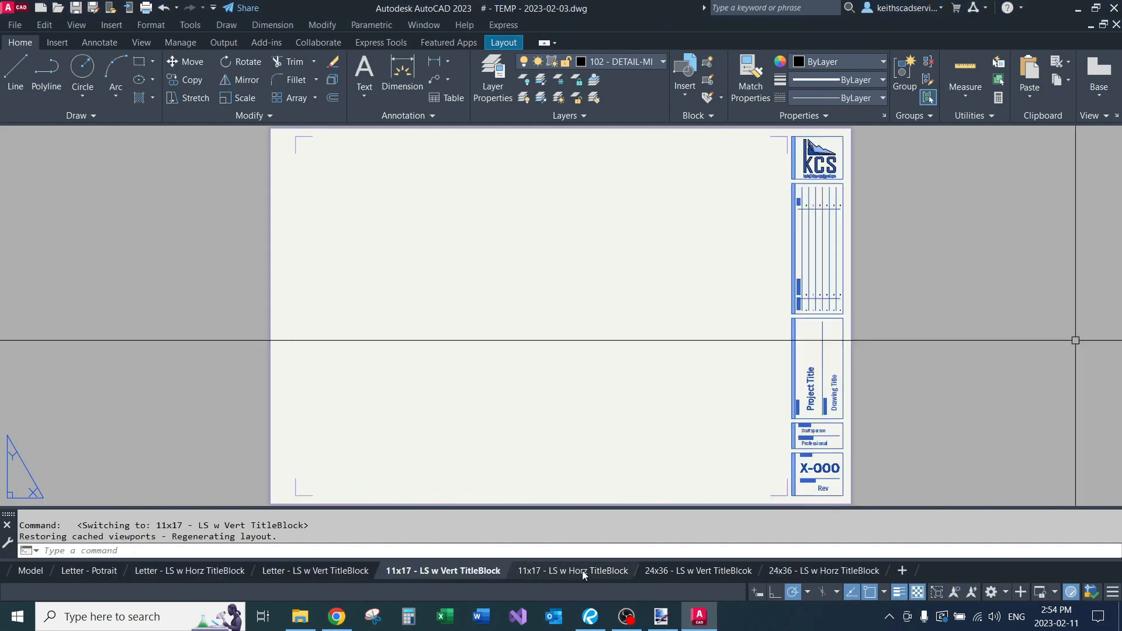
click(682, 570)
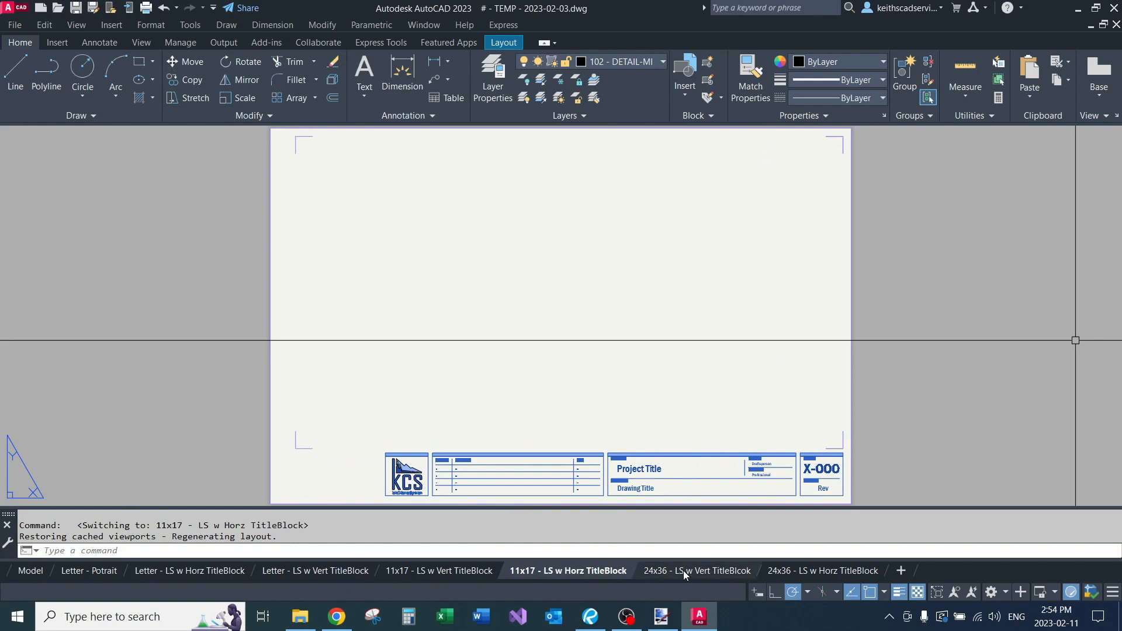
click(795, 570)
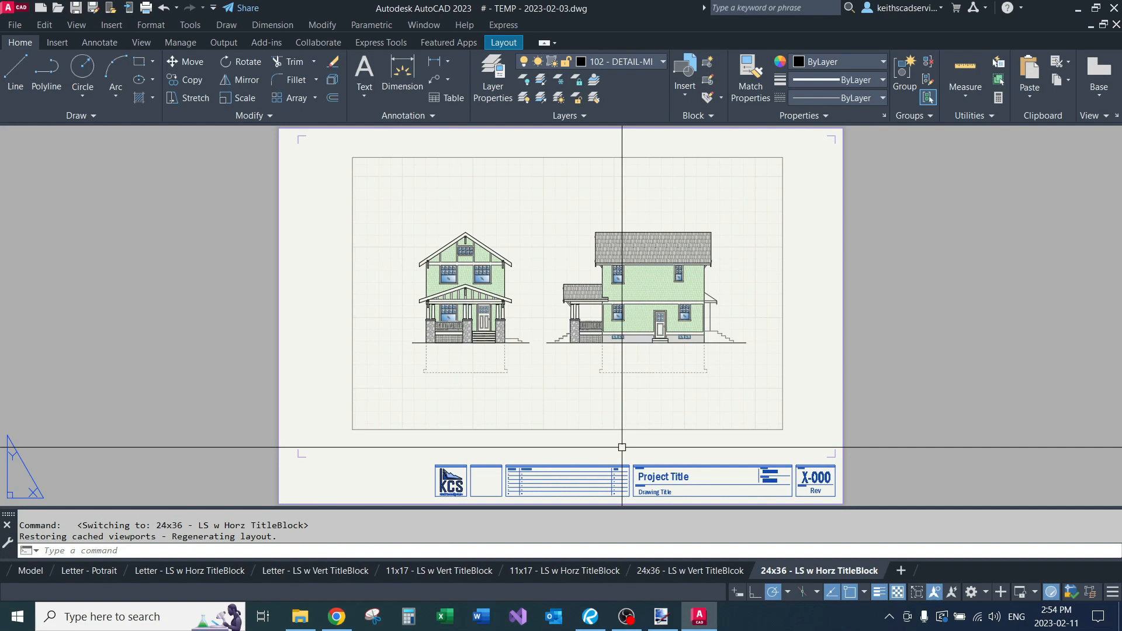
middle_drag(736, 462, 727, 406)
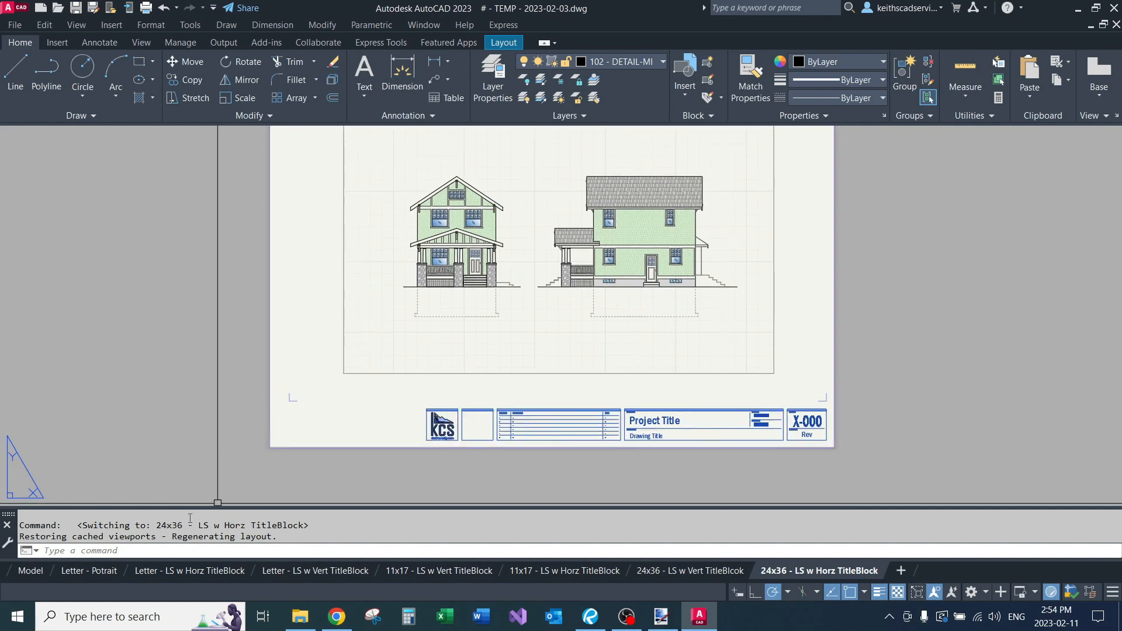
click(104, 571)
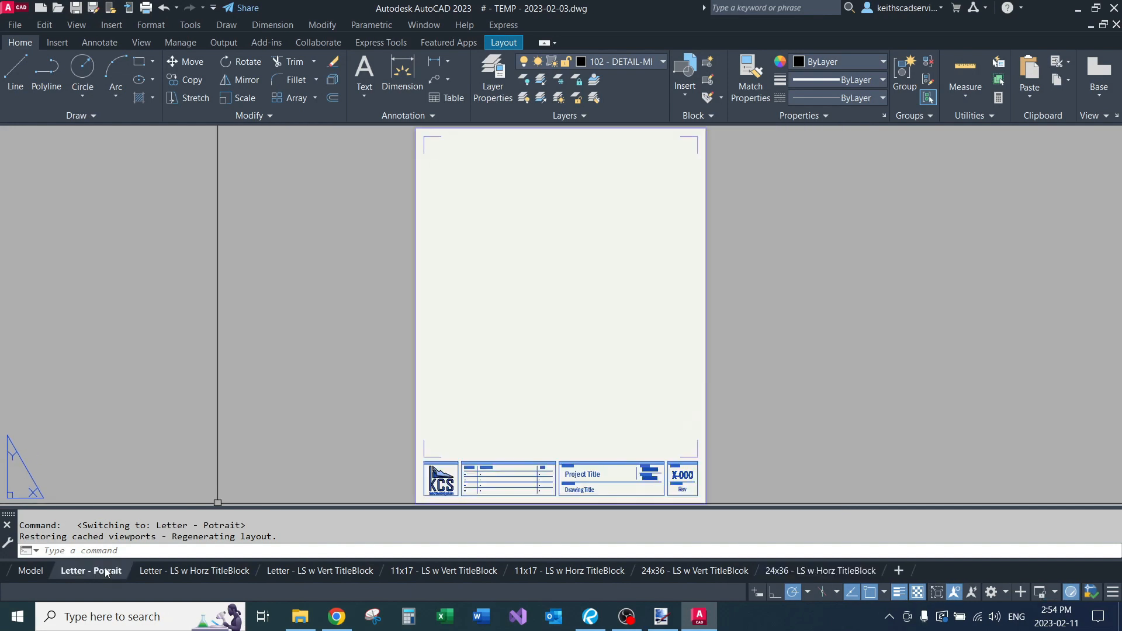
click(196, 570)
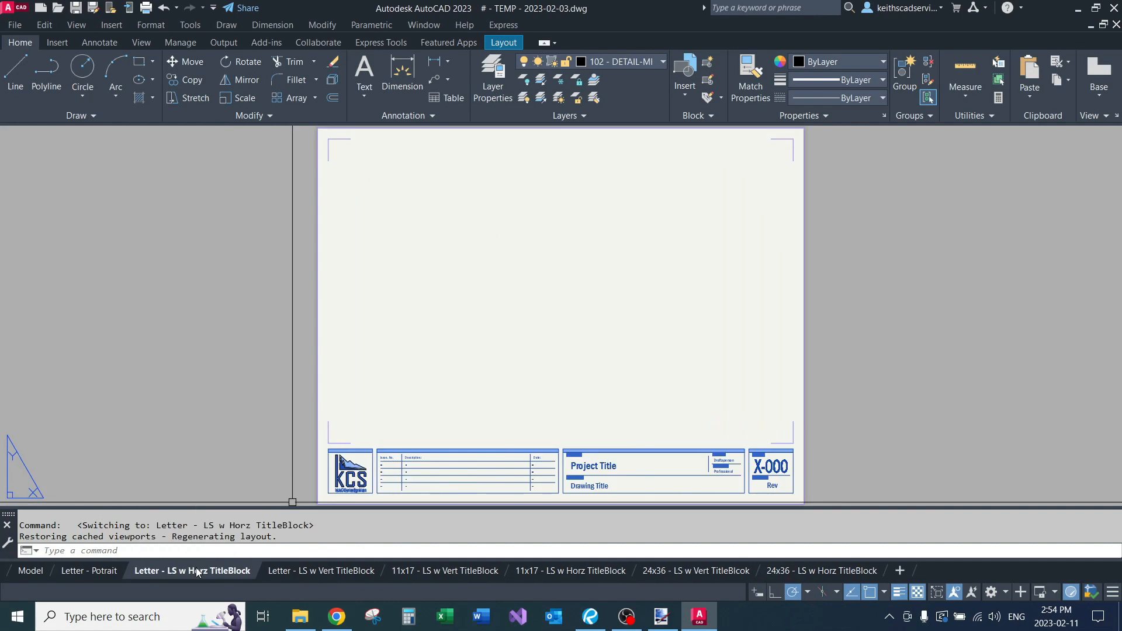
click(317, 570)
click(418, 577)
middle_drag(594, 381, 587, 410)
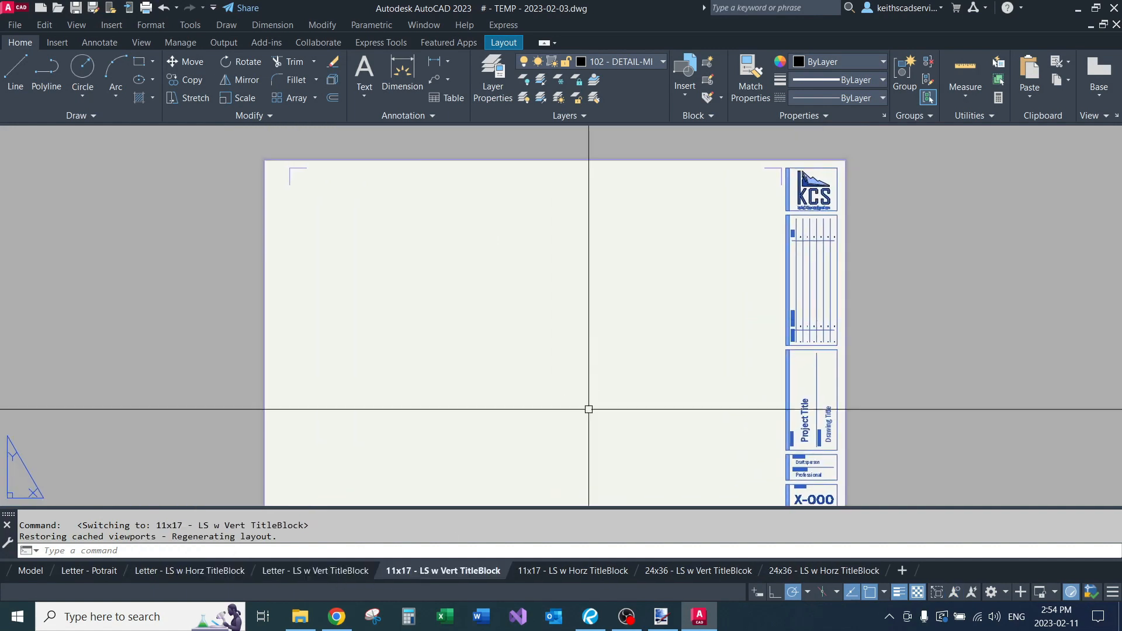
click(550, 570)
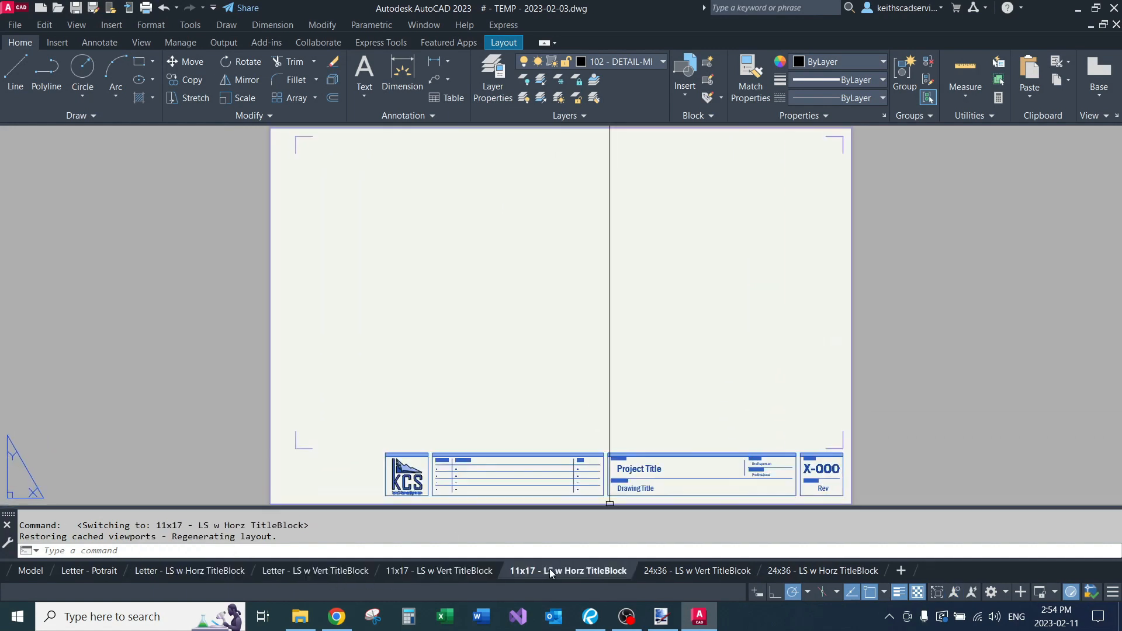
click(676, 570)
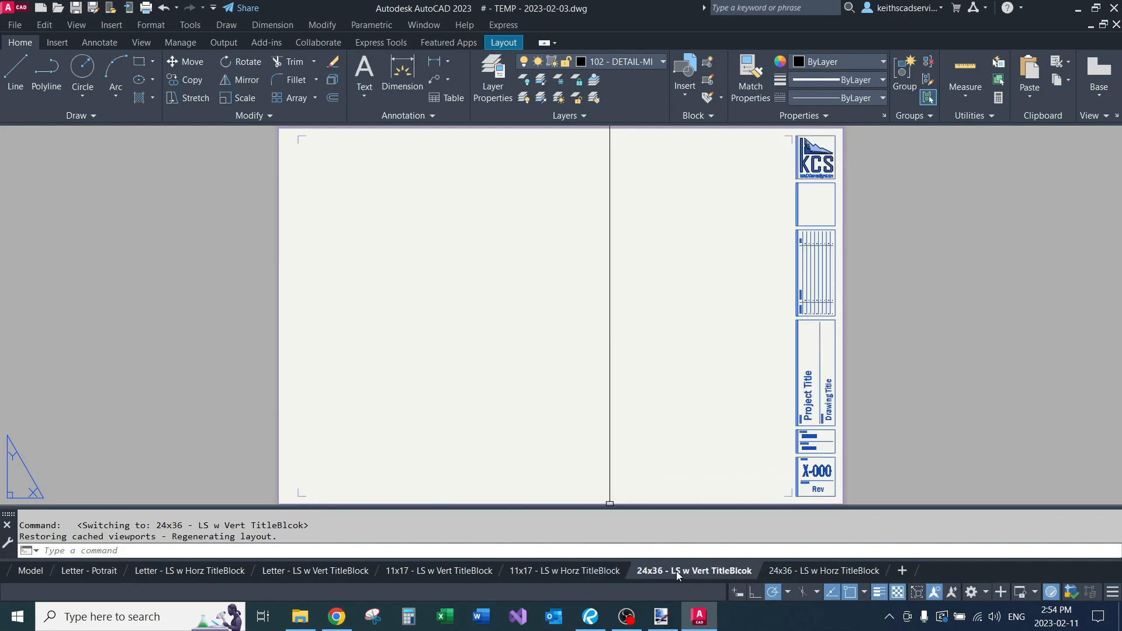
click(807, 577)
middle_drag(727, 393, 731, 422)
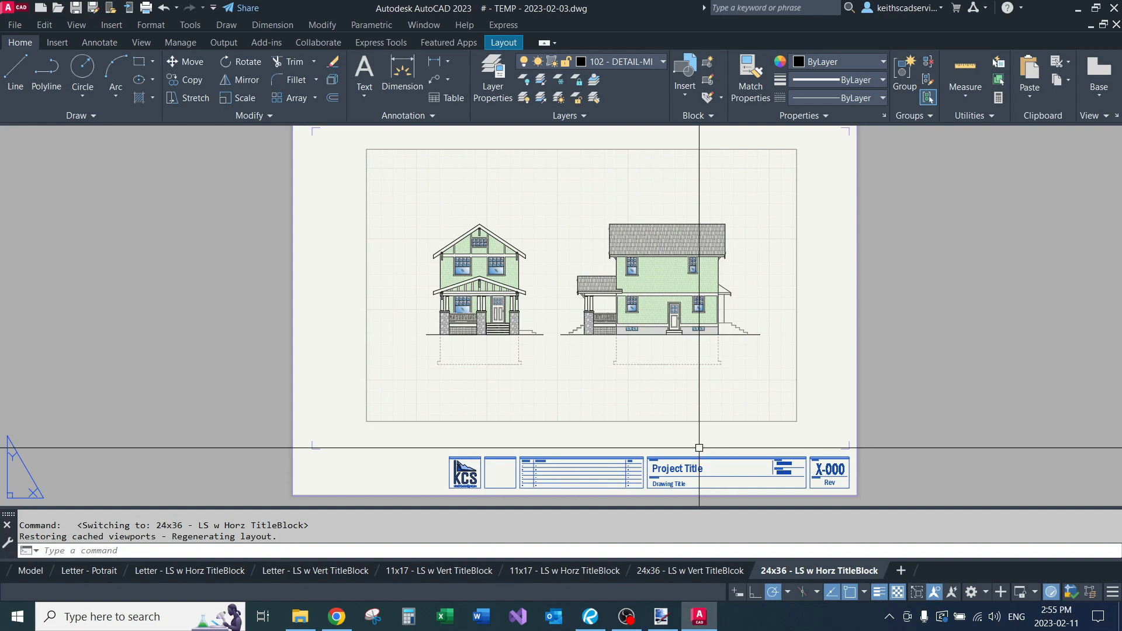
Step: Show the object properties and select the title block on the 24x36 - LS w Horz TitleBlock layout to inspect them
middle_drag(744, 450, 689, 406)
scroll(689, 406, up, 2)
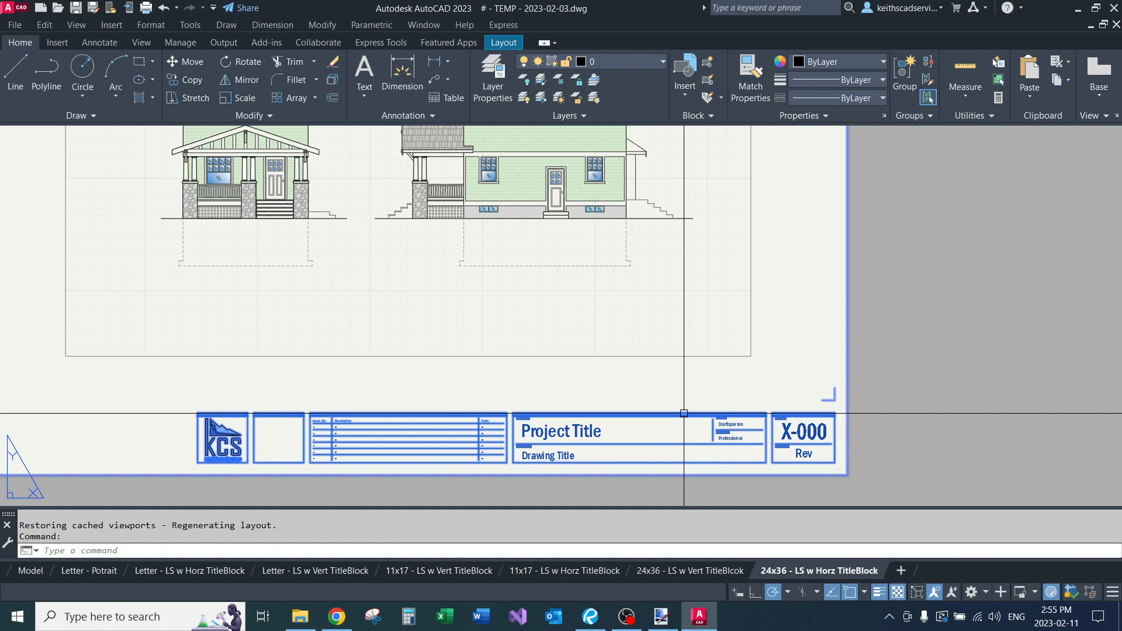
key(Escape)
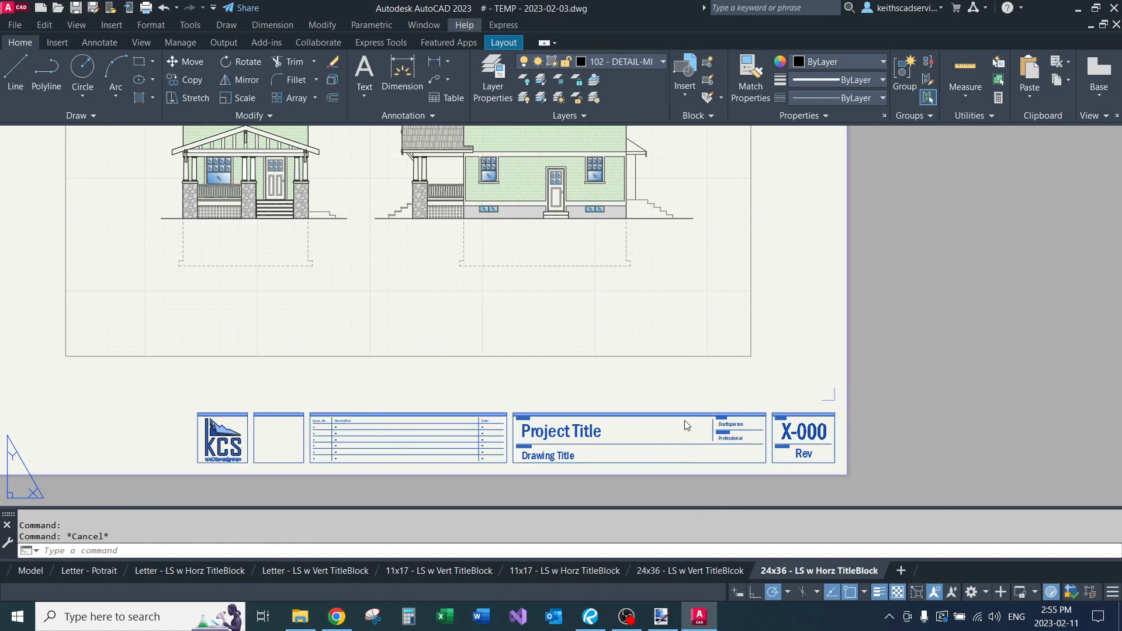
click(681, 385)
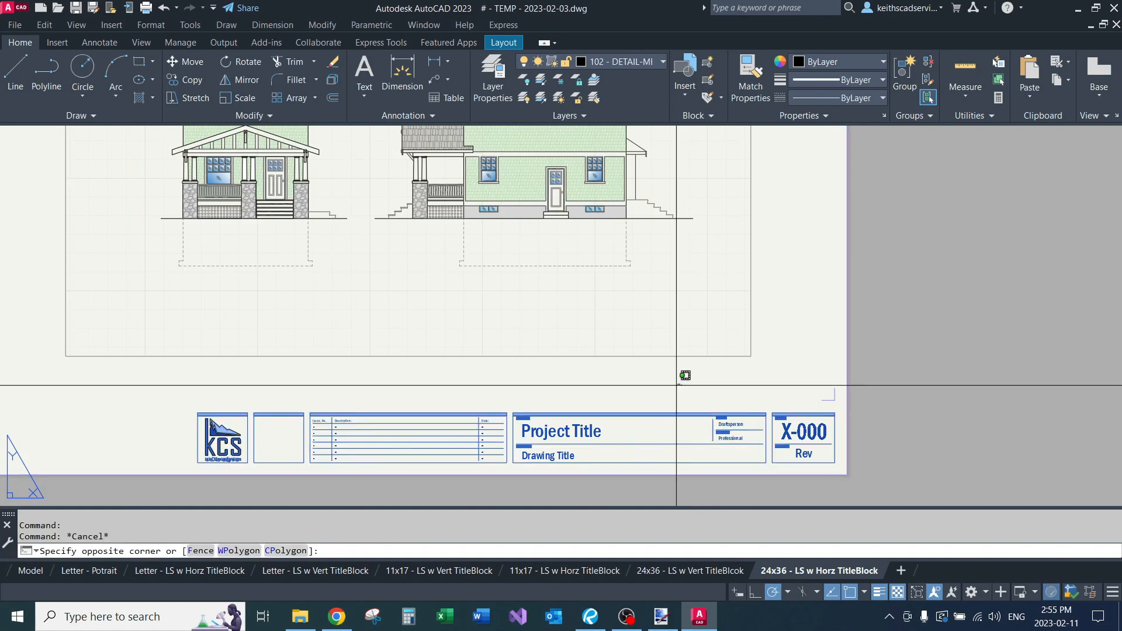
key(ctrl+1)
key(Escape)
key(Escape)
middle_drag(835, 411, 764, 371)
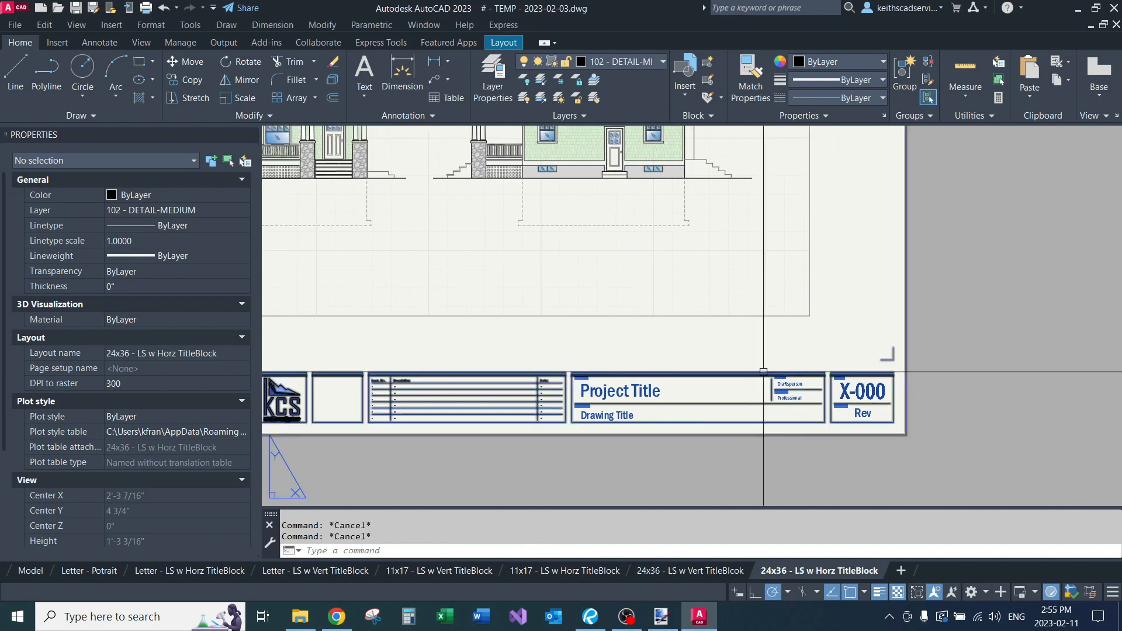
click(760, 371)
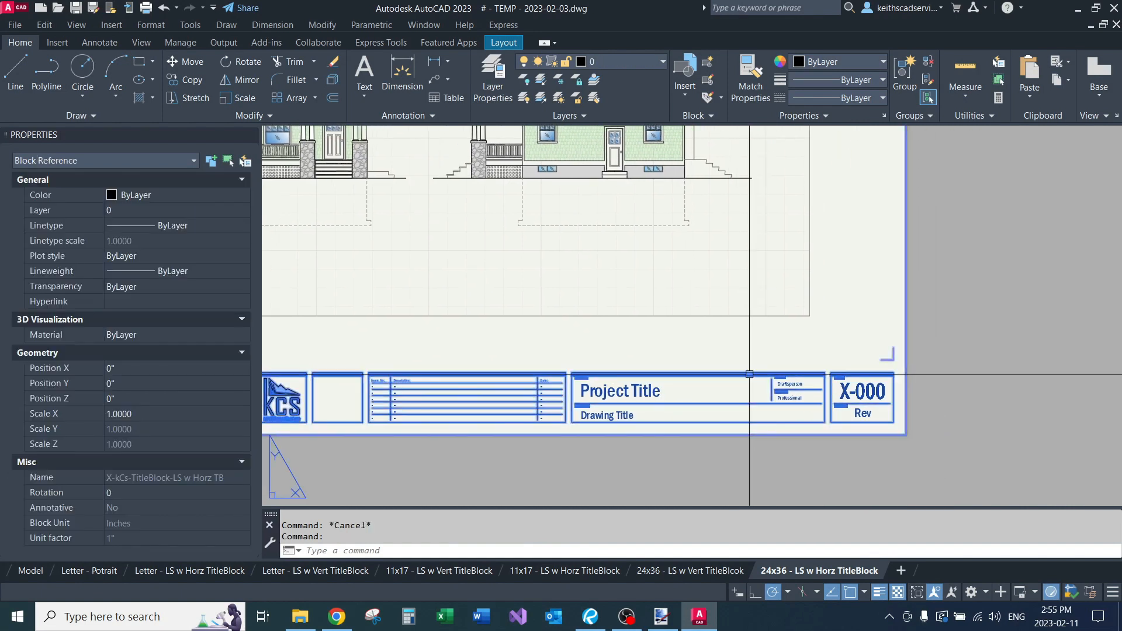
Step: Erase the title block's block reference from the 24x36 horizontal layout
scroll(736, 388, up, 4)
scroll(736, 391, down, 4)
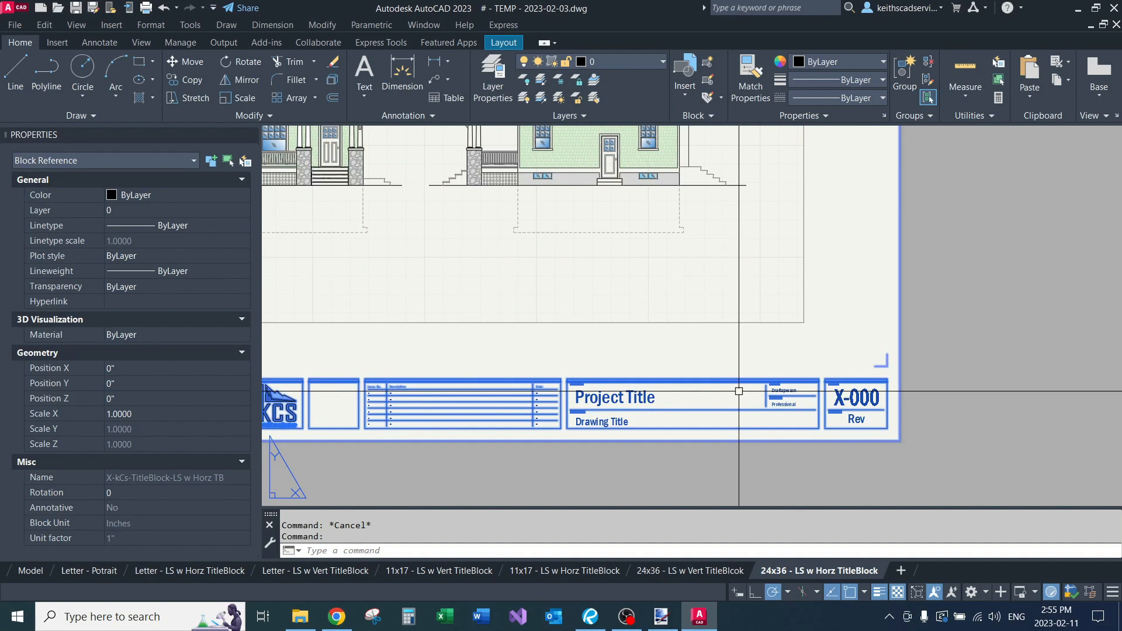
scroll(737, 390, down, 2)
text(E)
key(Return)
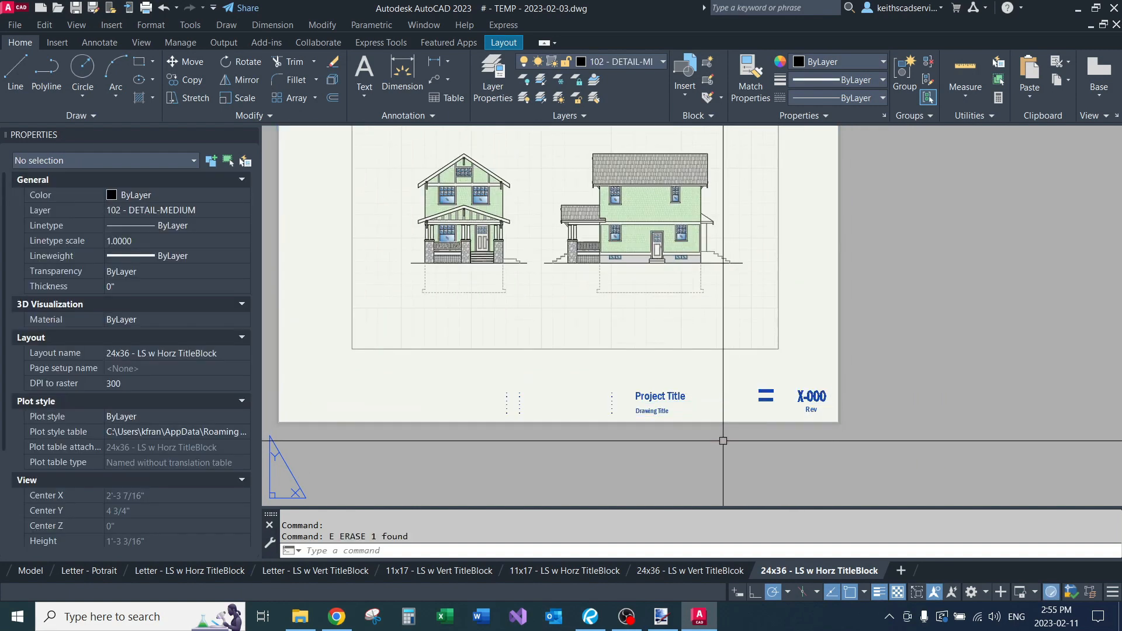
Step: Check the separate title texts left on the sheet, and undo the erasing of the title block
scroll(579, 408, up, 4)
click(428, 372)
key(Escape)
key(Escape)
middle_drag(823, 378, 669, 380)
click(675, 380)
key(Escape)
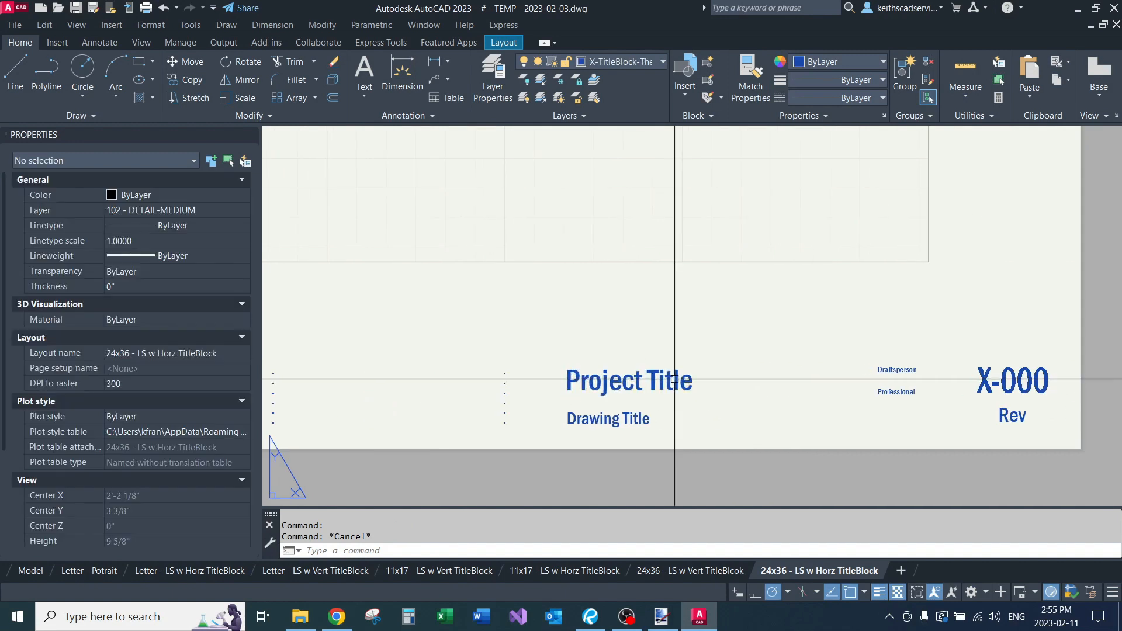
key(ctrl+z)
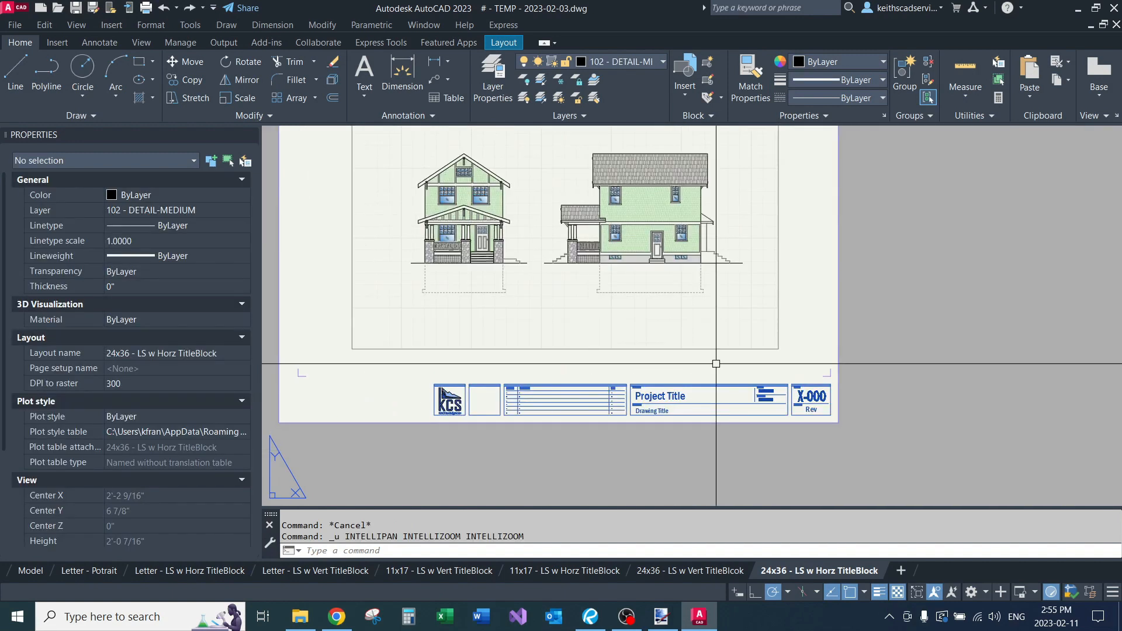
Step: Stretch the X-000 sheet number text about 1/4" wider from its start grip, and return it to its original width
scroll(838, 412, up, 4)
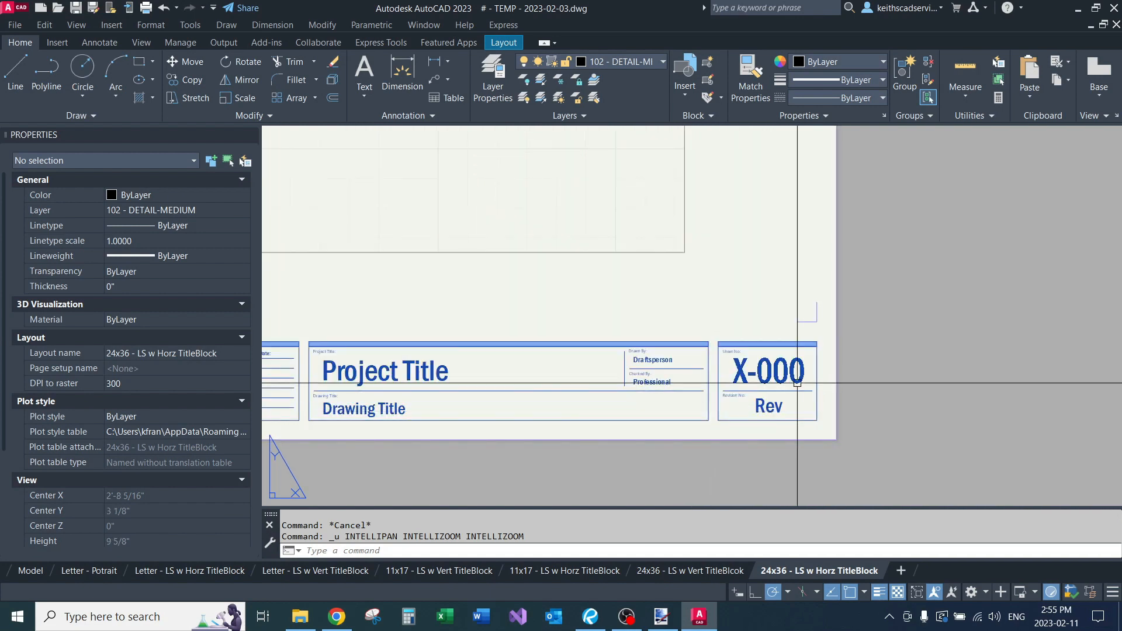
click(783, 369)
scroll(784, 368, up, 2)
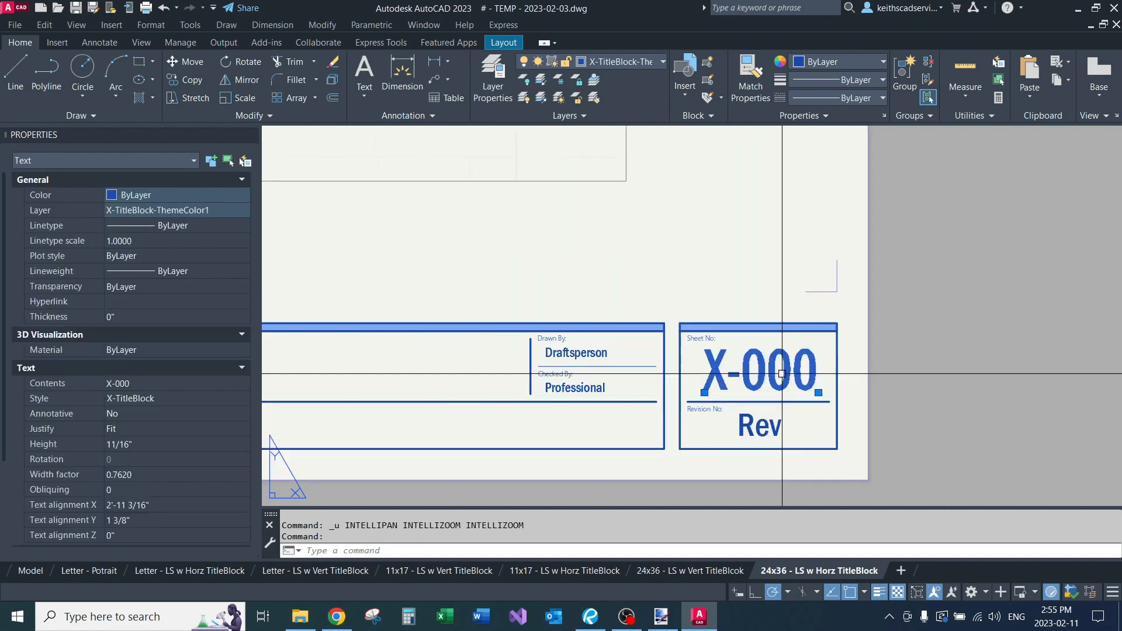
click(704, 392)
click(689, 392)
click(688, 392)
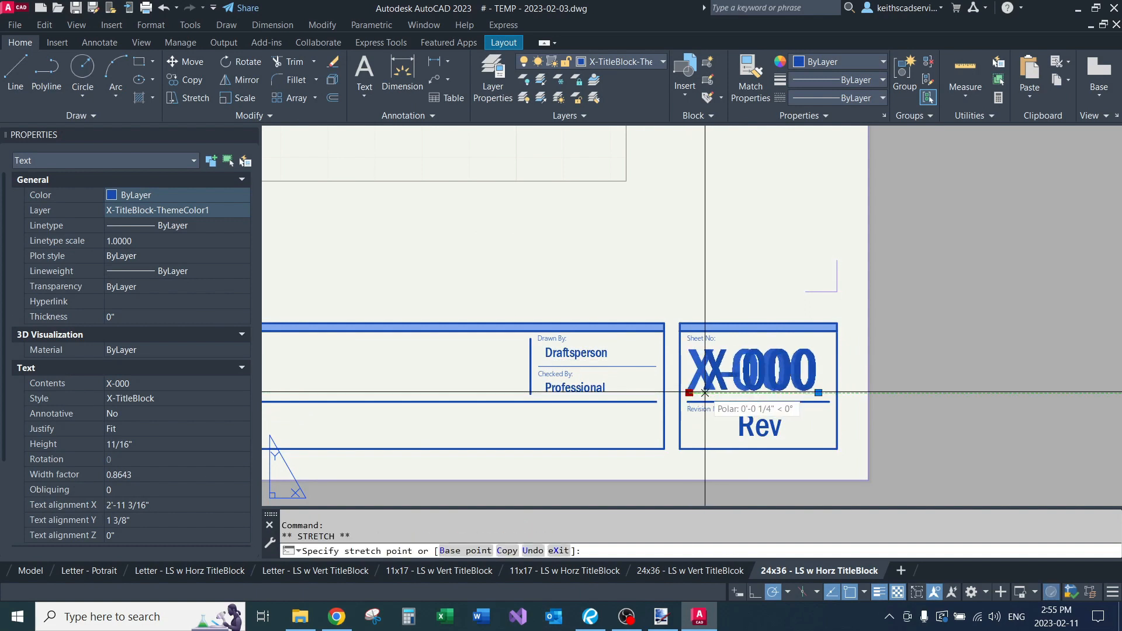
click(705, 392)
key(Escape)
key(Escape)
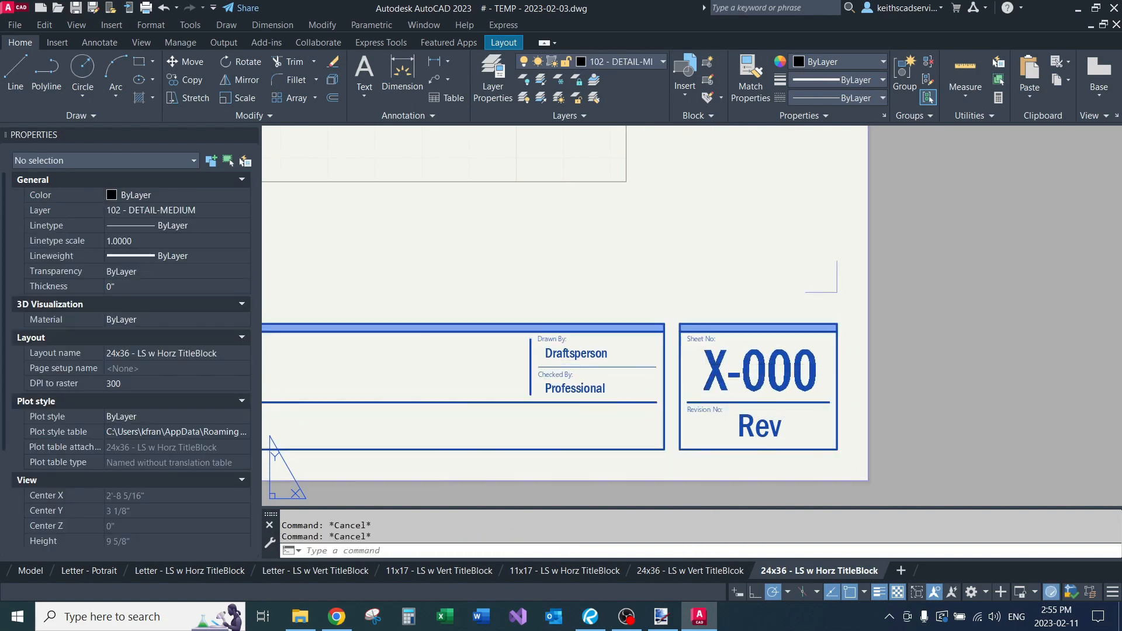
Step: Select the title block reference and examine its frames, issue table, logo and properties along the sheet's lower edge
middle_drag(638, 342, 730, 380)
click(738, 368)
scroll(552, 340, down, 2)
middle_drag(552, 340, 845, 344)
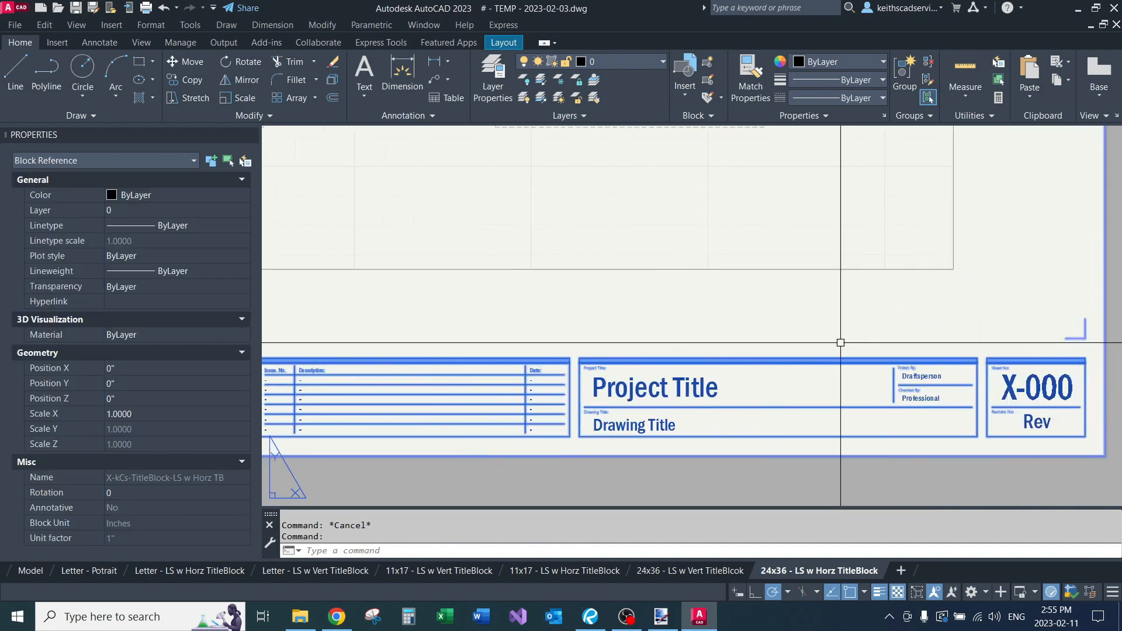
scroll(616, 368, up, 3)
scroll(623, 367, down, 2)
middle_drag(277, 361, 678, 361)
scroll(677, 361, down, 2)
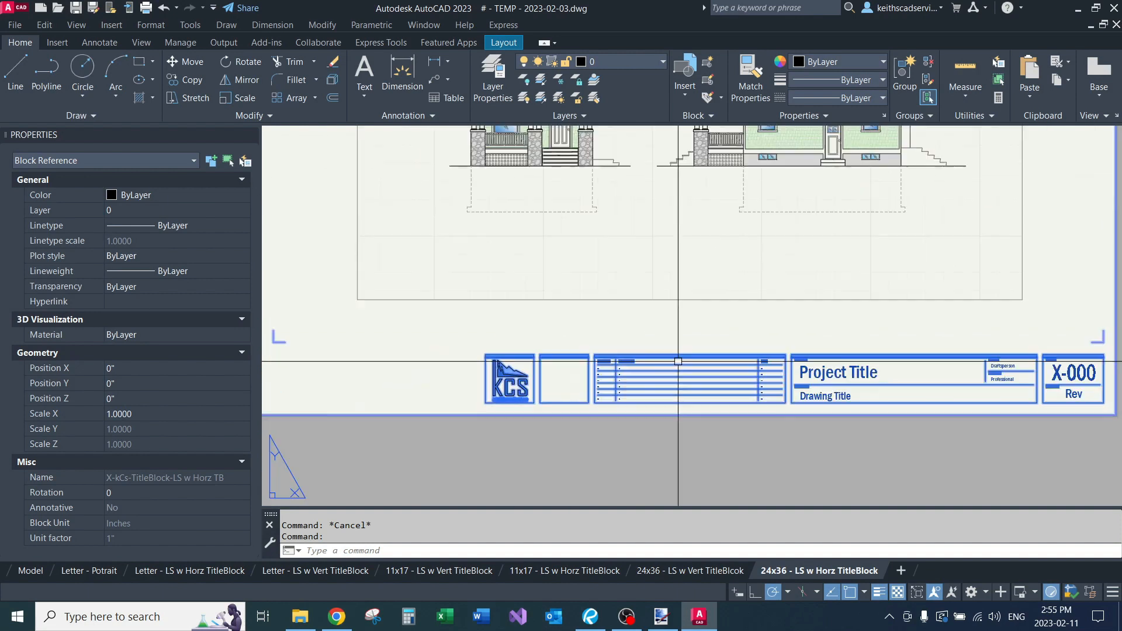
middle_drag(705, 320, 614, 370)
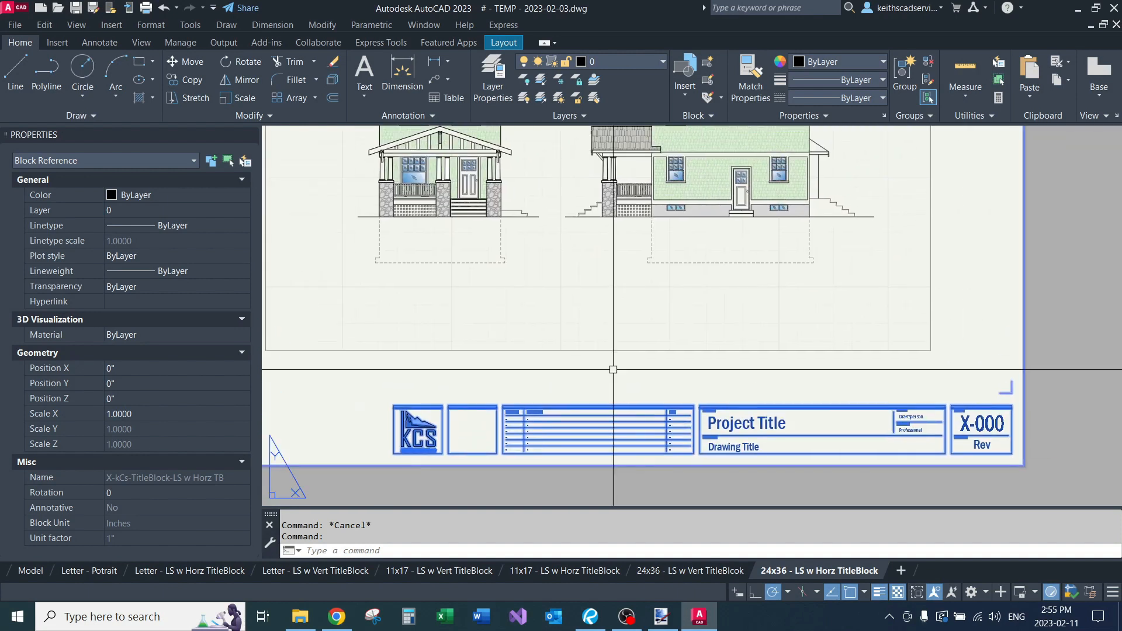
key(Escape)
key(Escape)
middle_drag(697, 372, 646, 376)
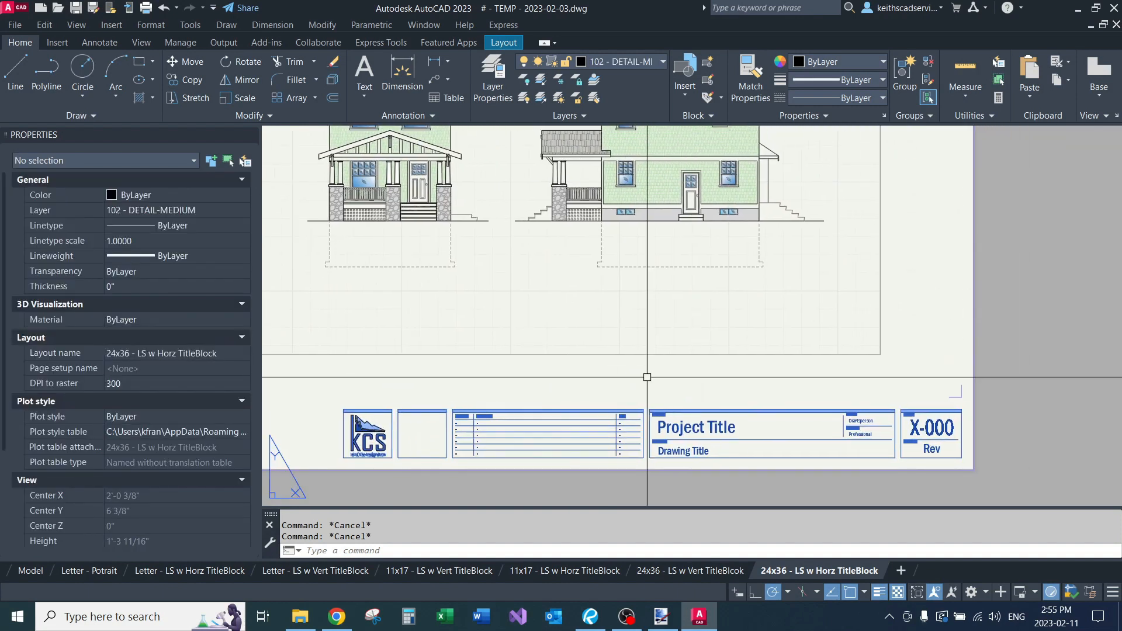
click(720, 405)
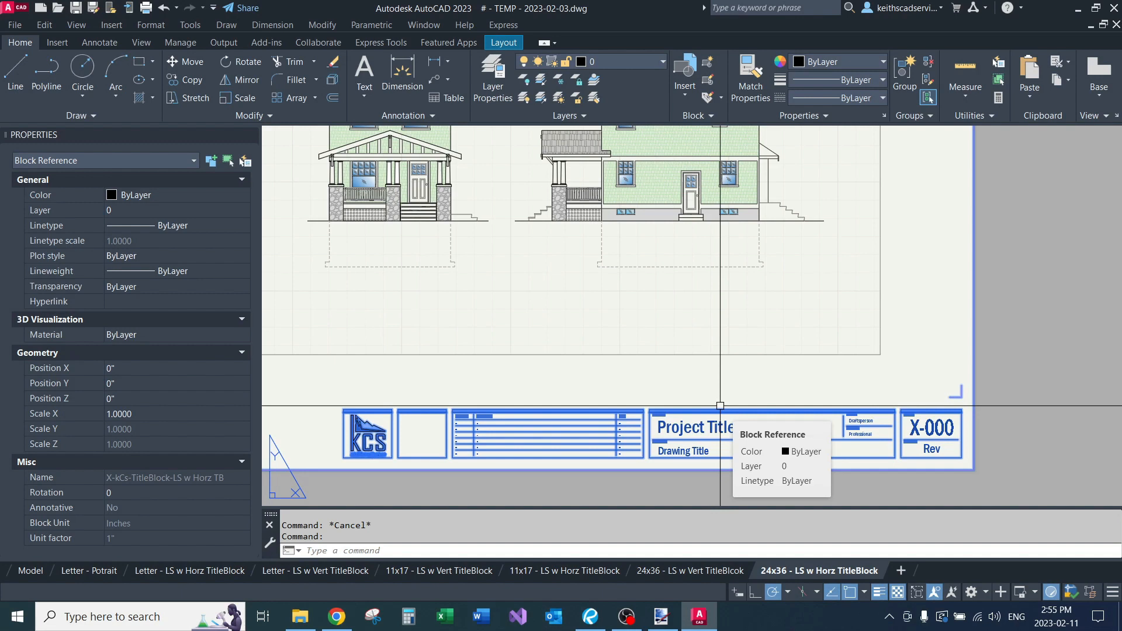
key(Escape)
Step: Replace the Project Title text in the title block with MY TITLE
scroll(720, 405, up, 2)
double_click(719, 436)
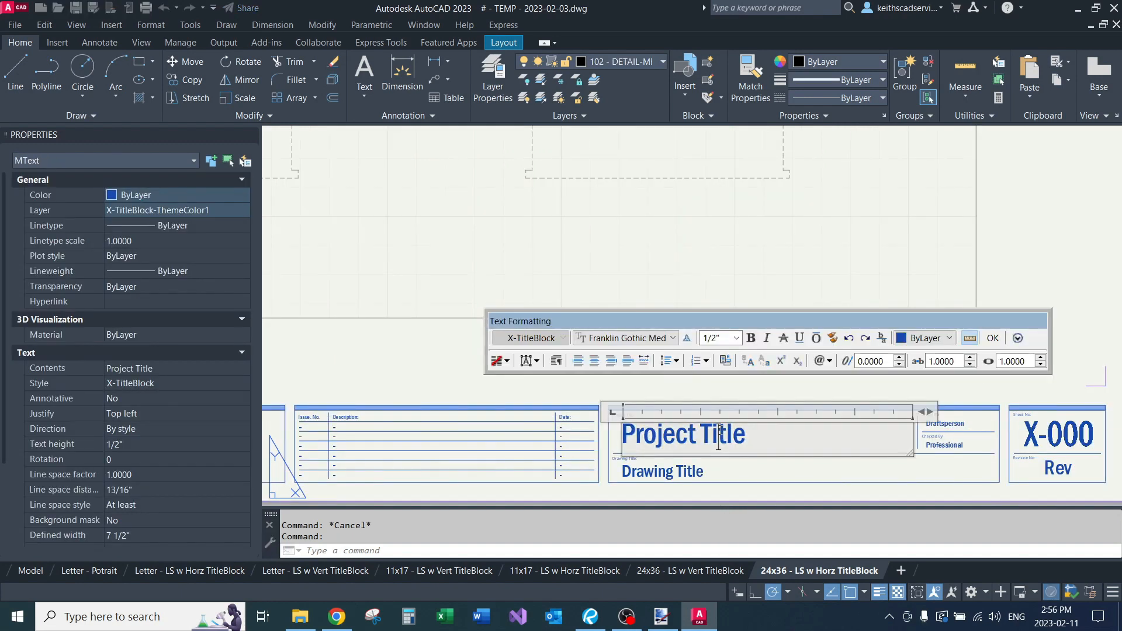
drag(771, 436, 587, 432)
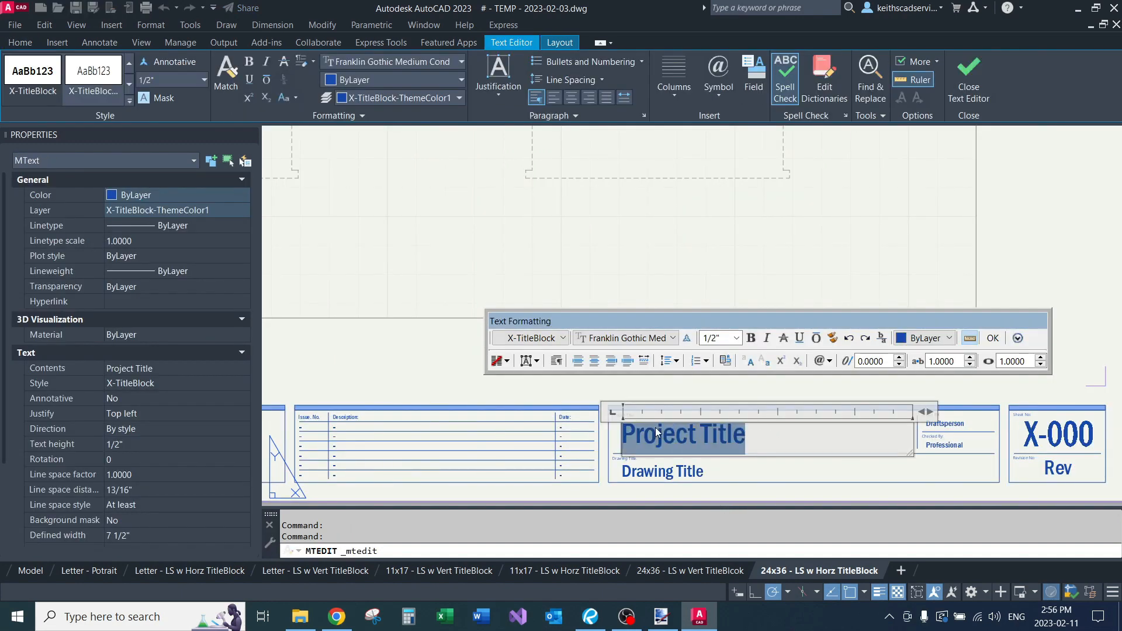
key(Caps_Lock)
text(MY TITLE)
click(613, 381)
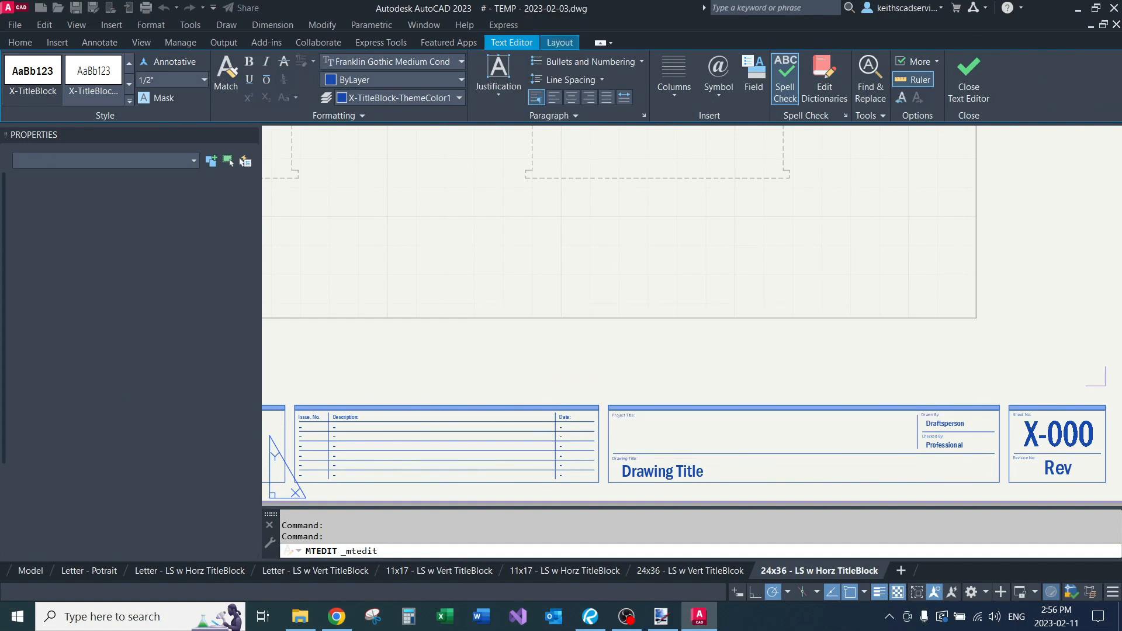
middle_drag(614, 381, 619, 308)
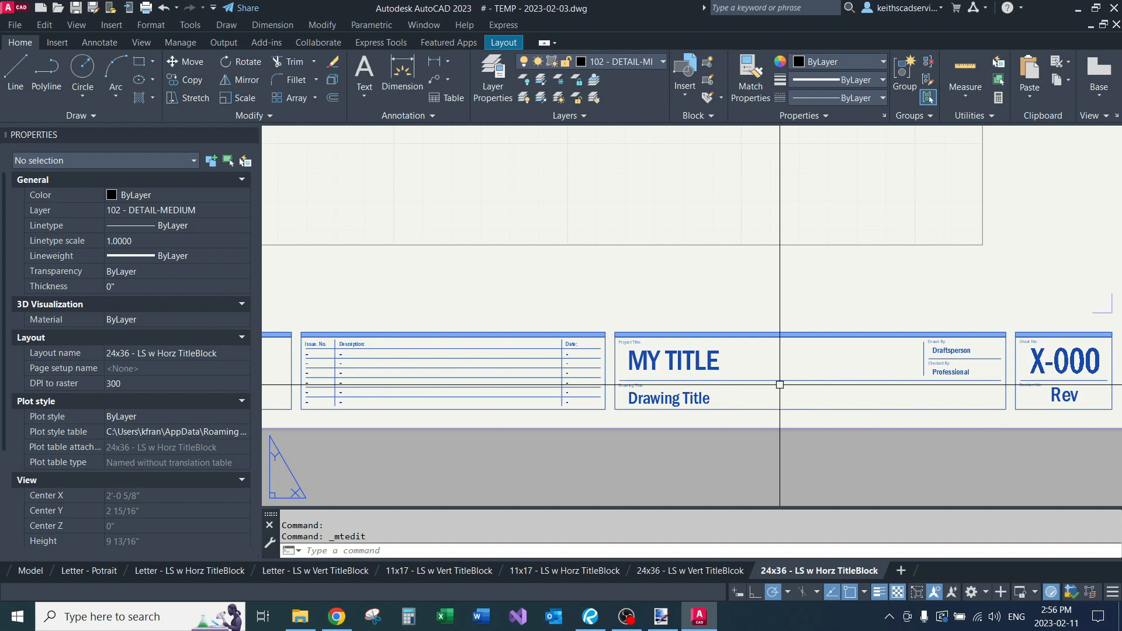
middle_drag(779, 366, 747, 388)
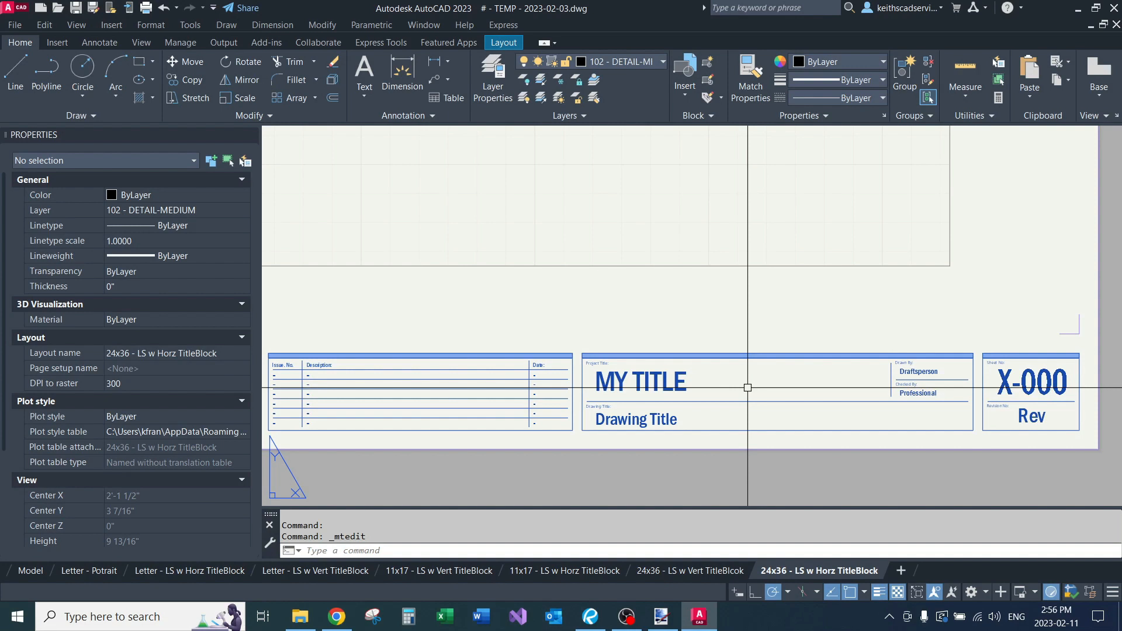
middle_drag(747, 387, 802, 413)
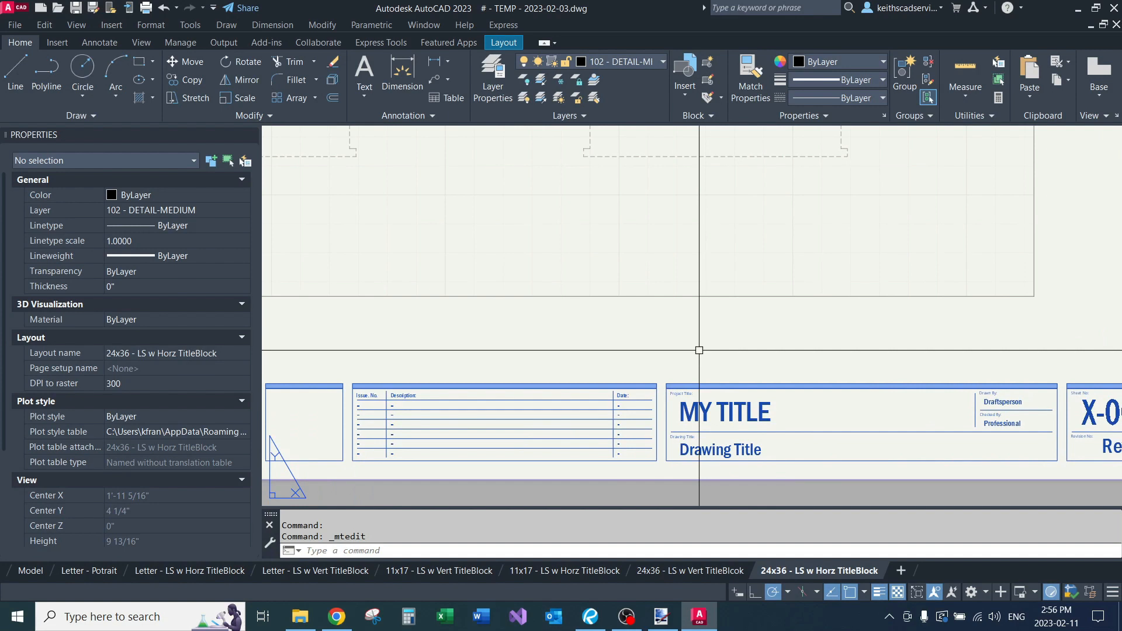
Step: Erase the title block reference to check which texts remain separate, and undo the erasing
middle_drag(676, 348, 713, 330)
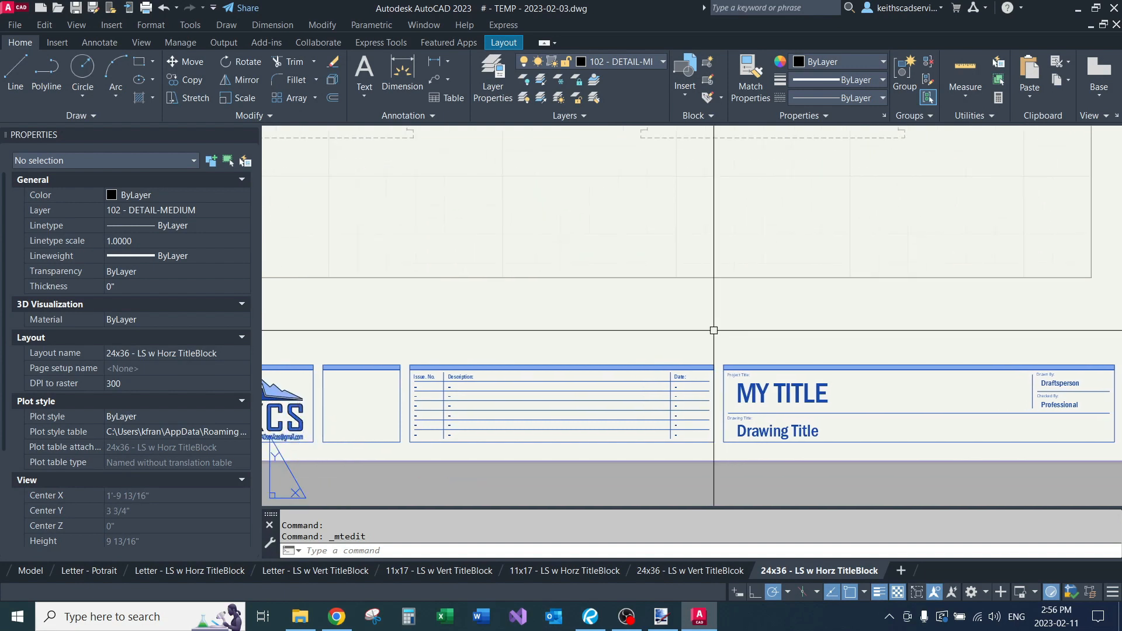
click(731, 350)
text(e)
key(Return)
scroll(701, 345, down, 4)
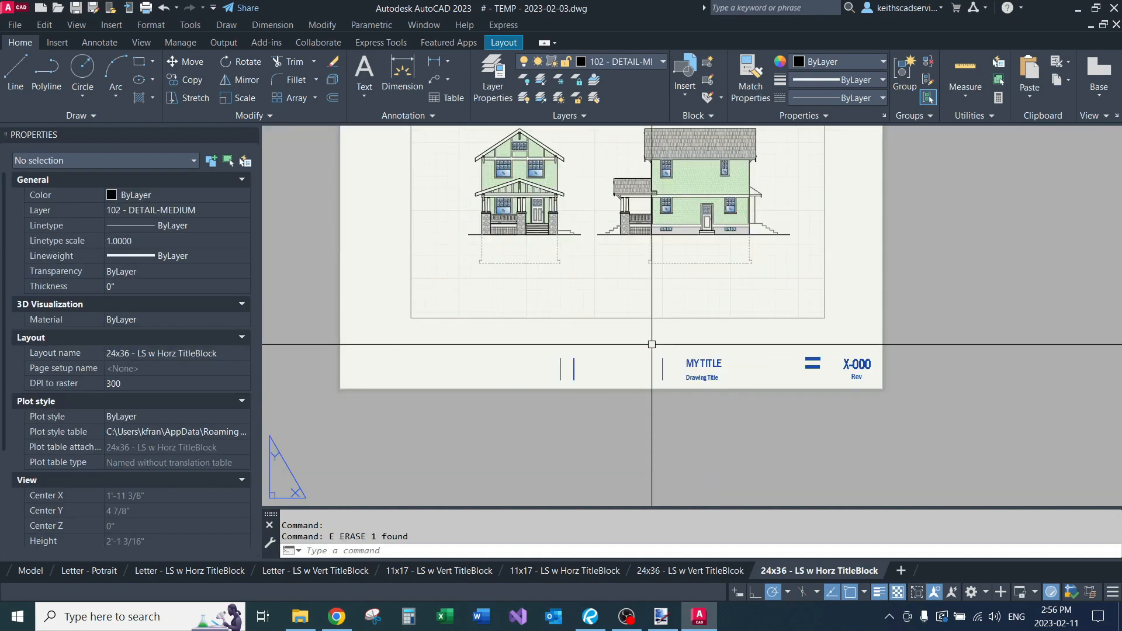
key(ctrl+z)
key(ctrl+z)
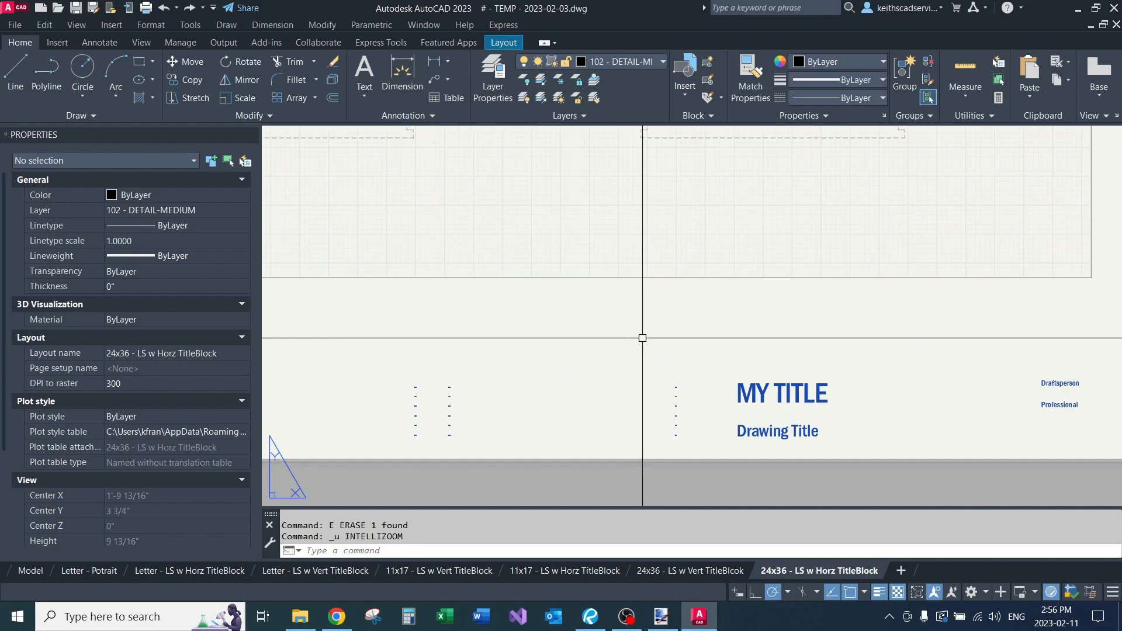
middle_drag(702, 325, 625, 408)
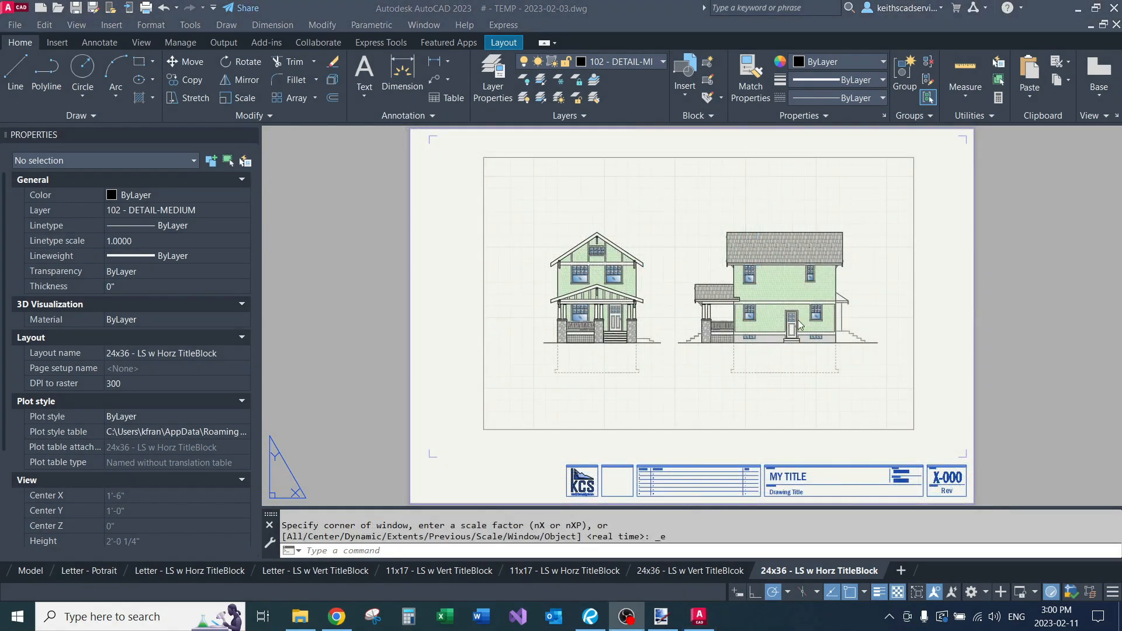
Step: Create a copy of the 24x36 - LS w Horz TitleBlock layout, placed at the end of the layouts
middle_drag(903, 450, 888, 441)
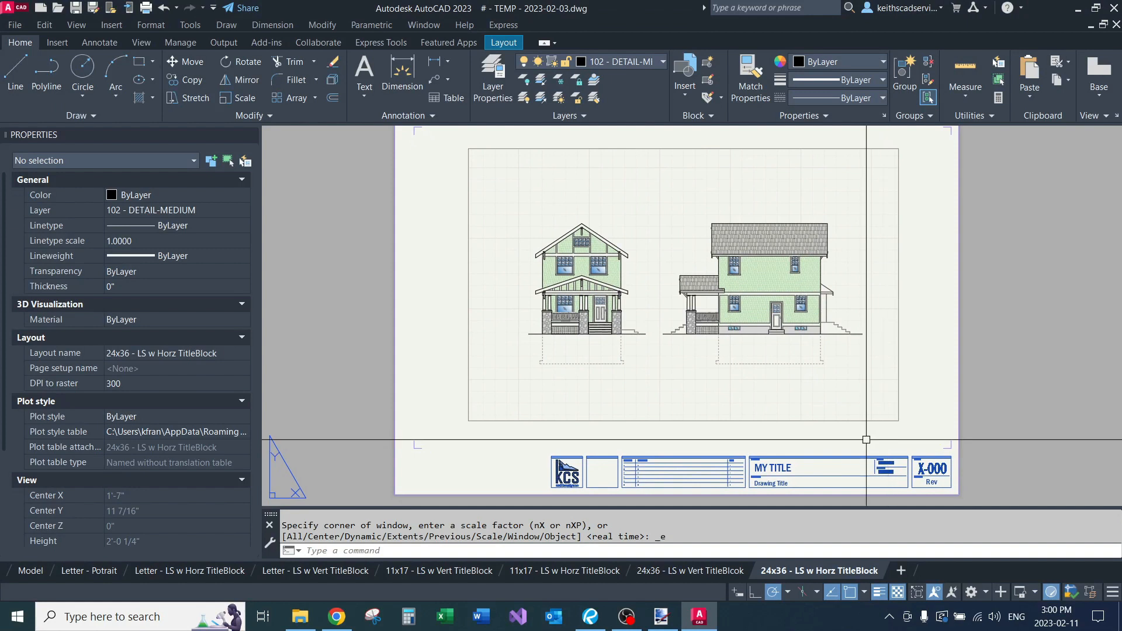
right_click(811, 574)
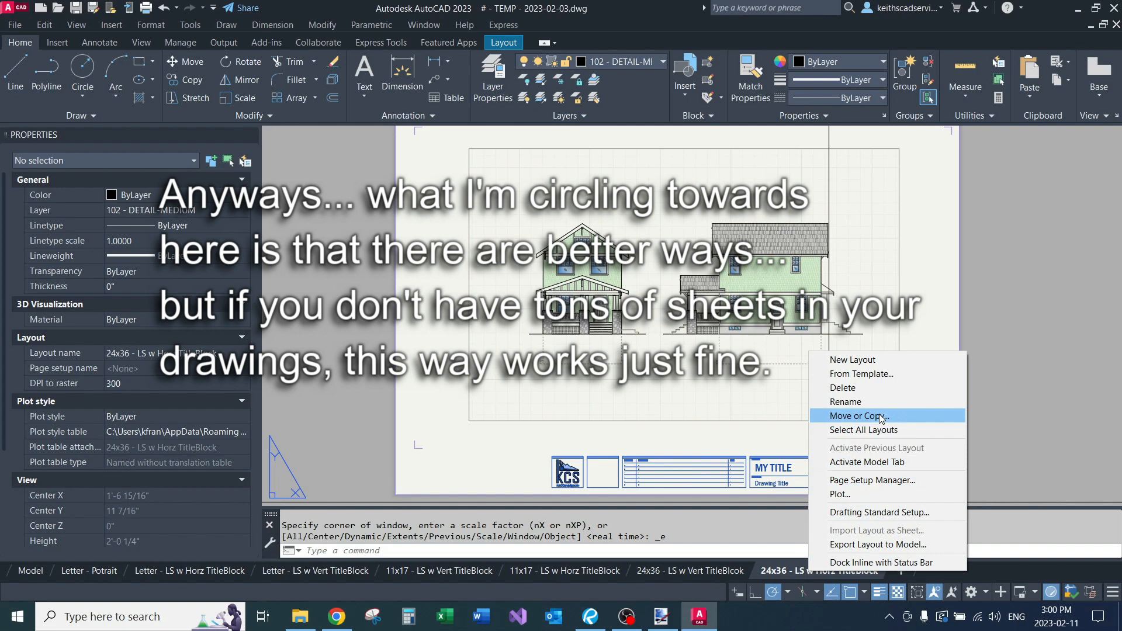
right_click(777, 572)
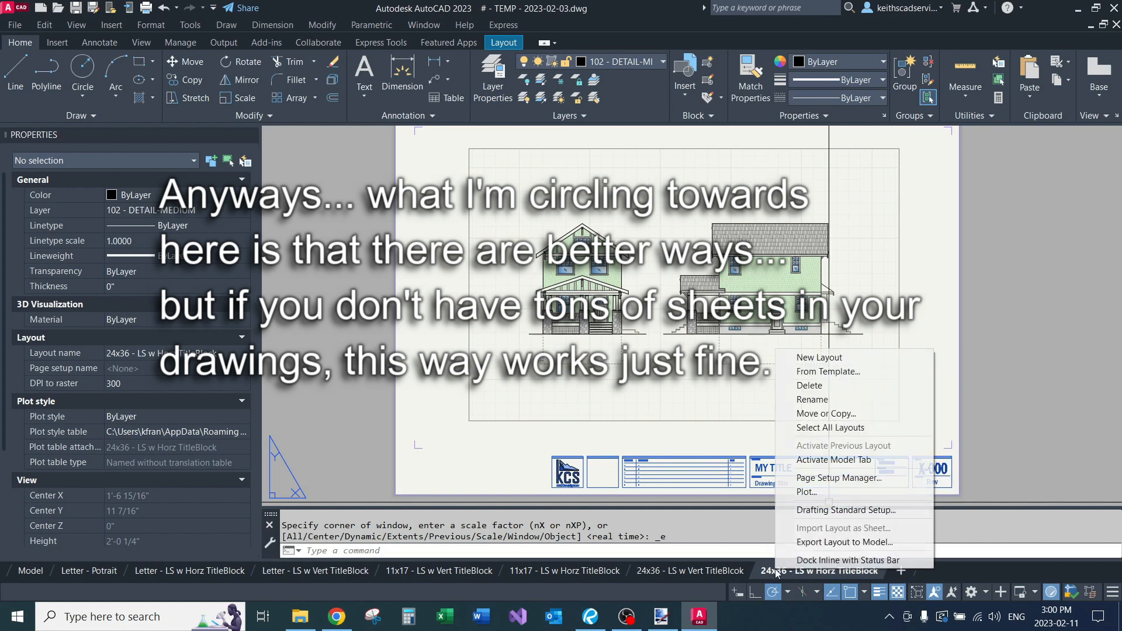
click(850, 413)
drag(623, 309, 623, 308)
click(484, 314)
scroll(549, 327, down, 2)
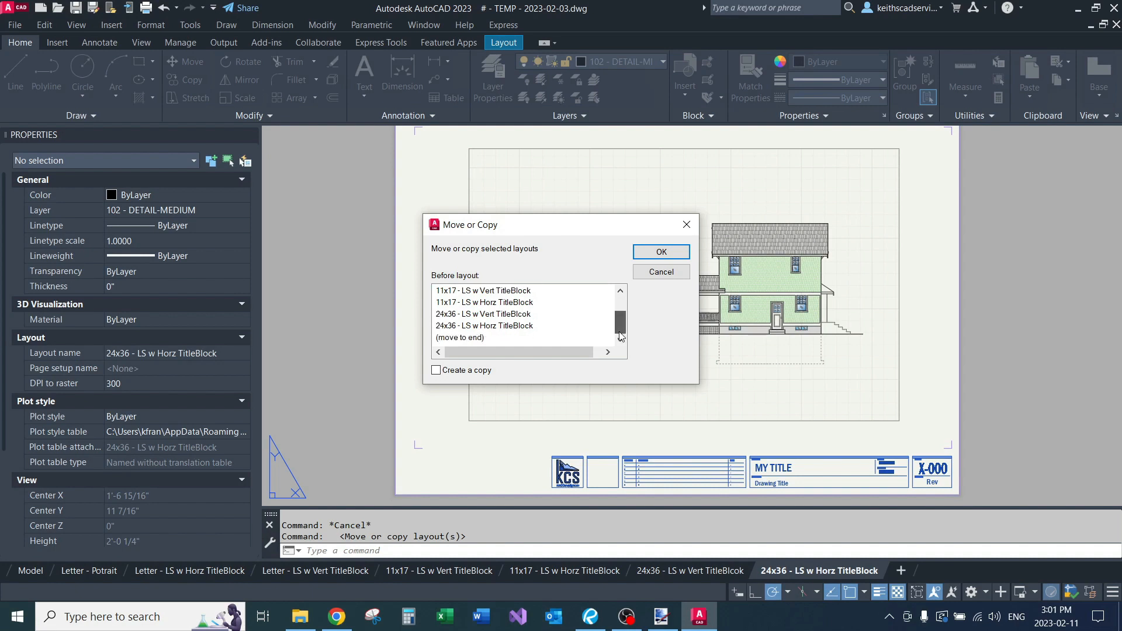
click(531, 326)
click(466, 339)
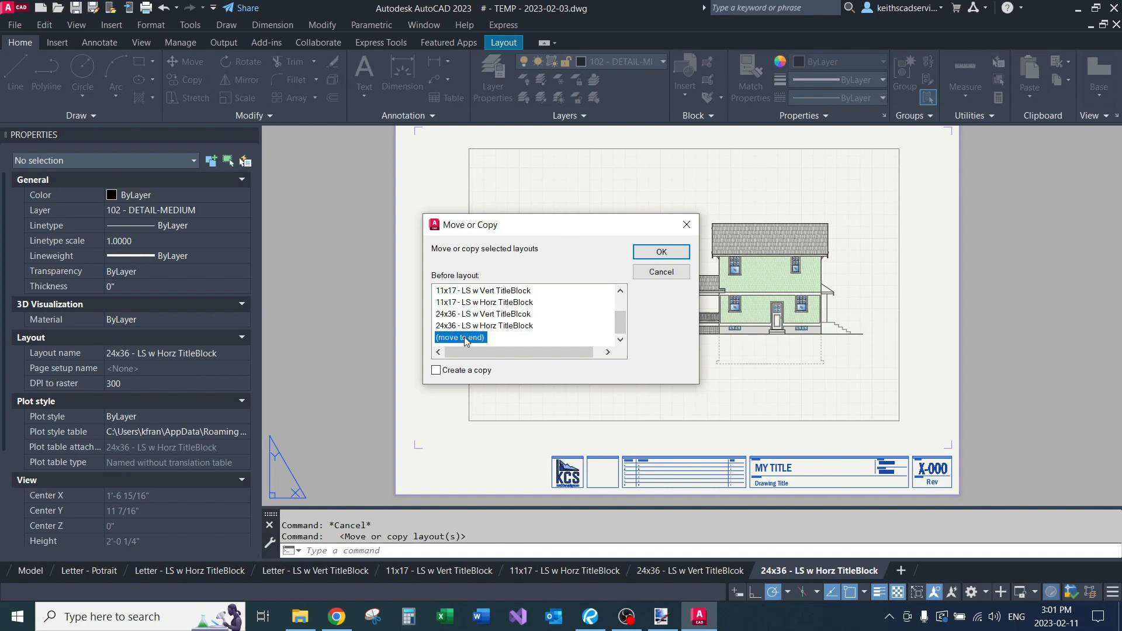
click(436, 370)
click(658, 252)
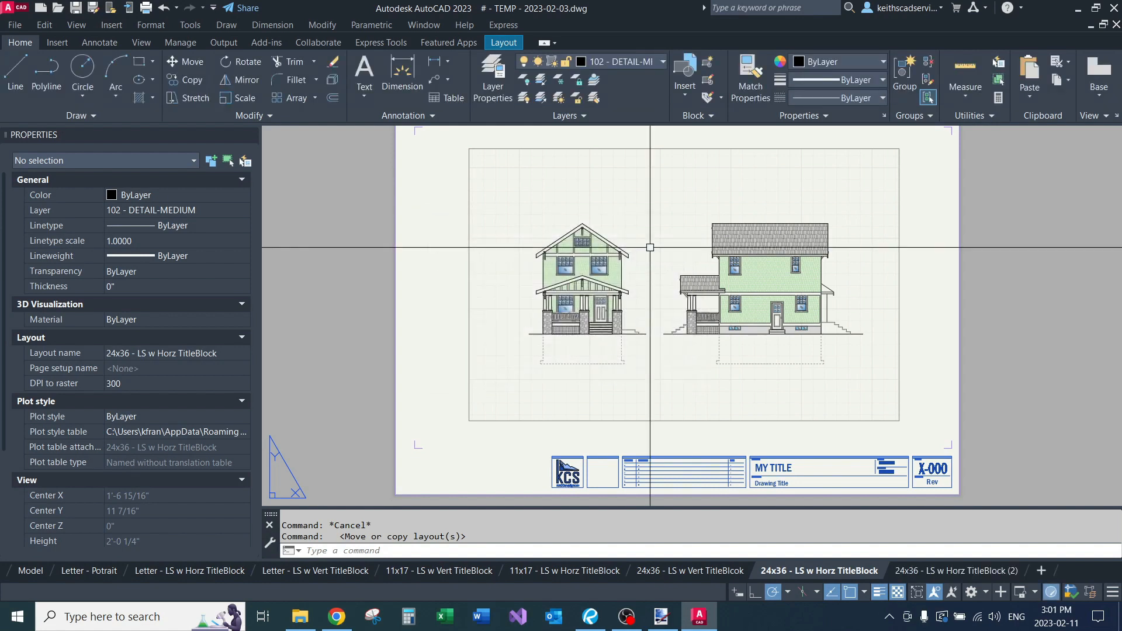
click(980, 577)
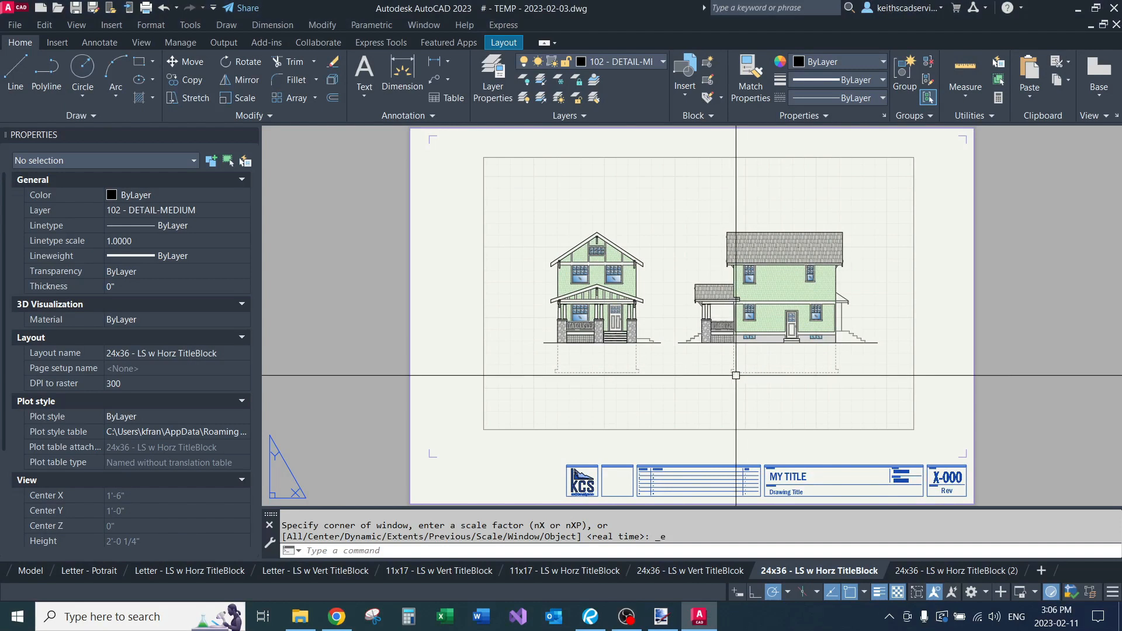
Step: Draw a rectangle in paper space over the viewport border, from its lower-left to its upper-right corner
text(rec)
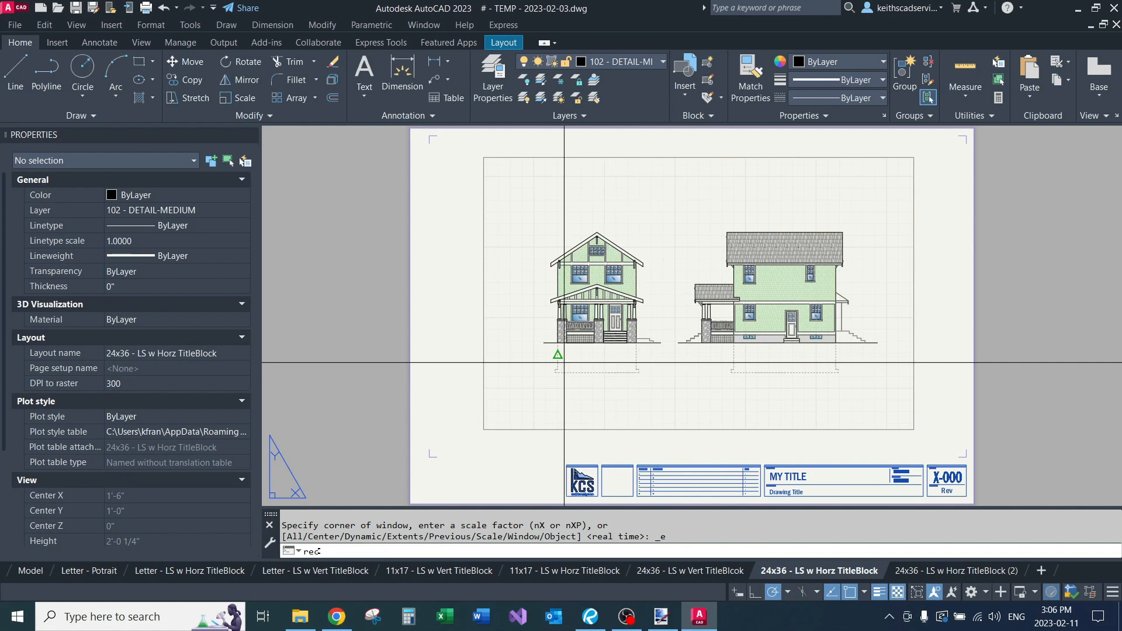
key(Return)
click(484, 429)
middle_drag(637, 319, 573, 377)
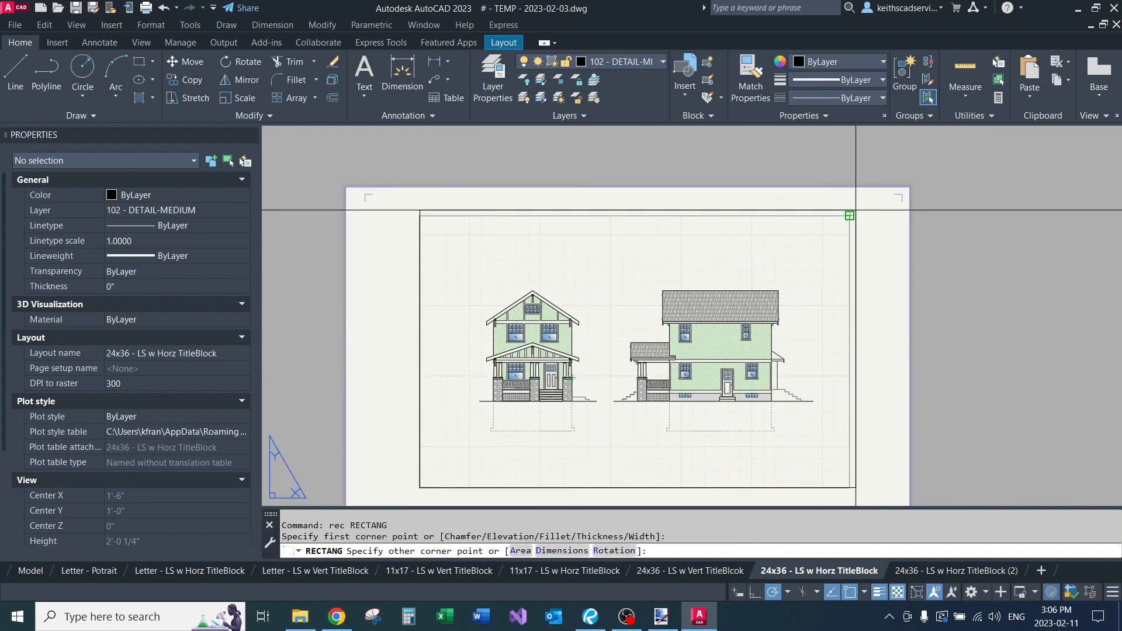
click(851, 215)
middle_drag(828, 266, 898, 200)
scroll(773, 234, up, 3)
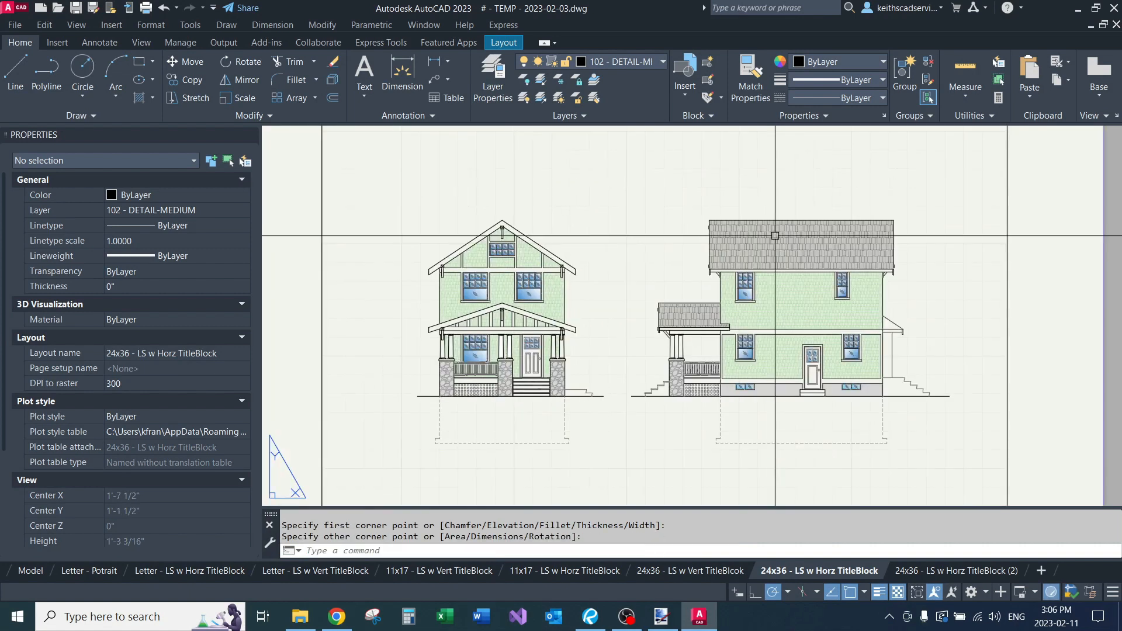
scroll(655, 269, down, 3)
middle_drag(681, 263, 642, 285)
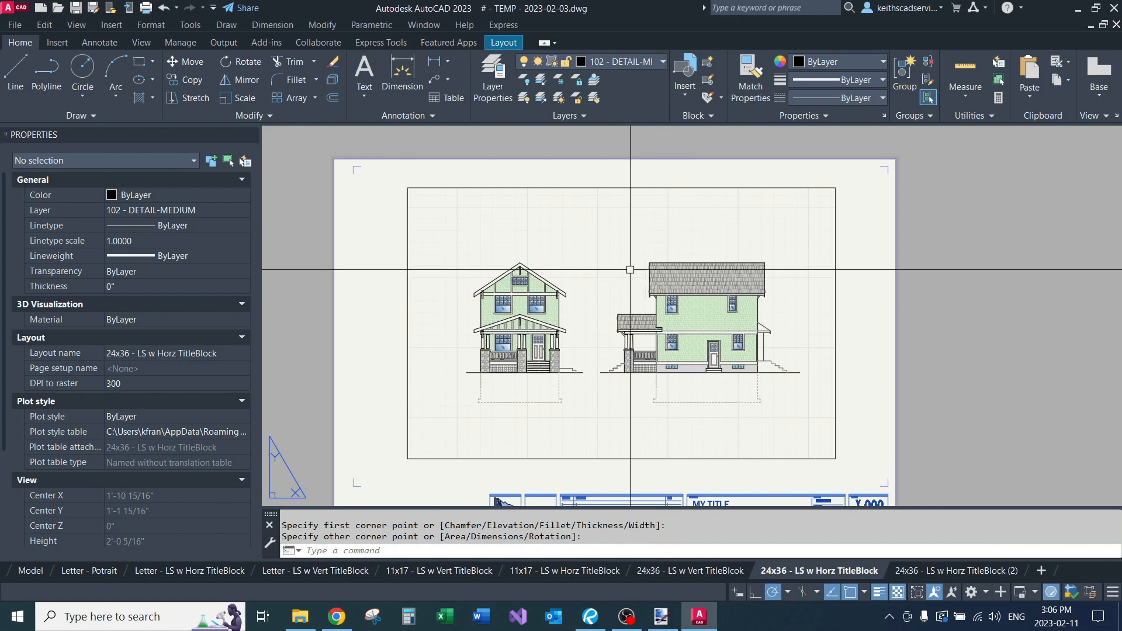
middle_drag(612, 299, 667, 263)
Step: Place a view title with the MTITLE command just below the front elevation
text(mtitle)
key(Return)
scroll(549, 349, up, 2)
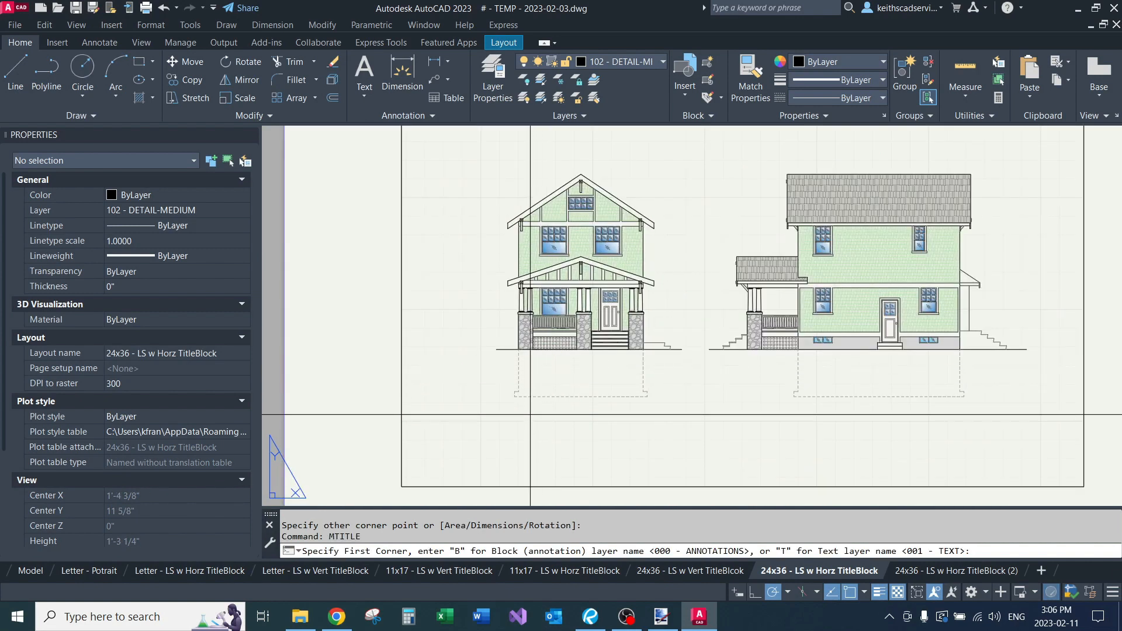
click(536, 417)
middle_drag(616, 419, 634, 370)
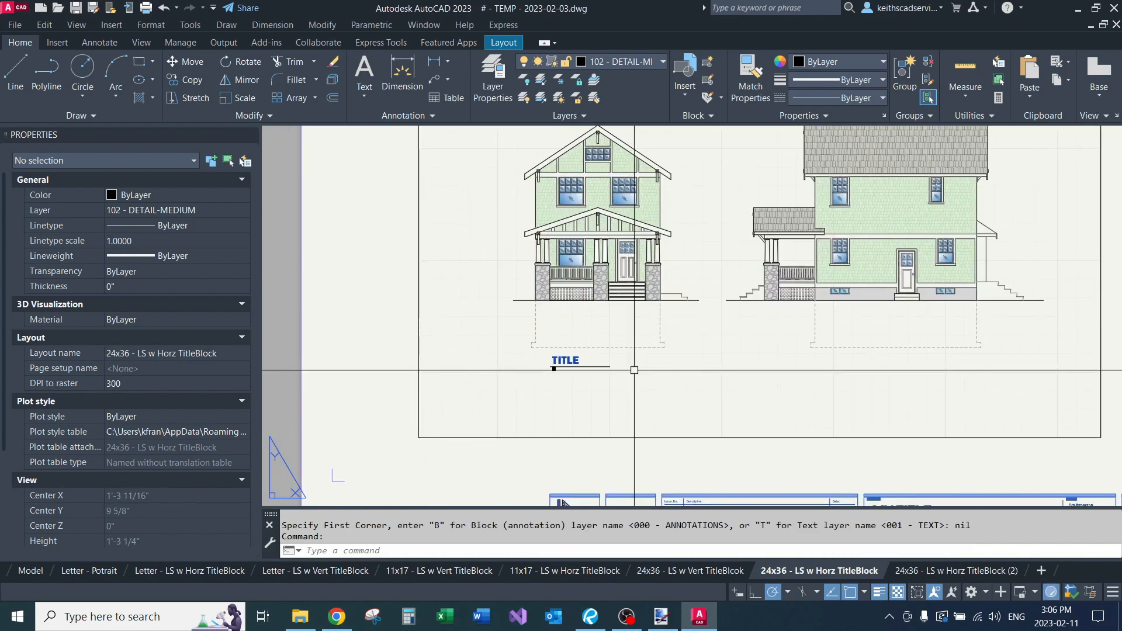
scroll(618, 355, down, 3)
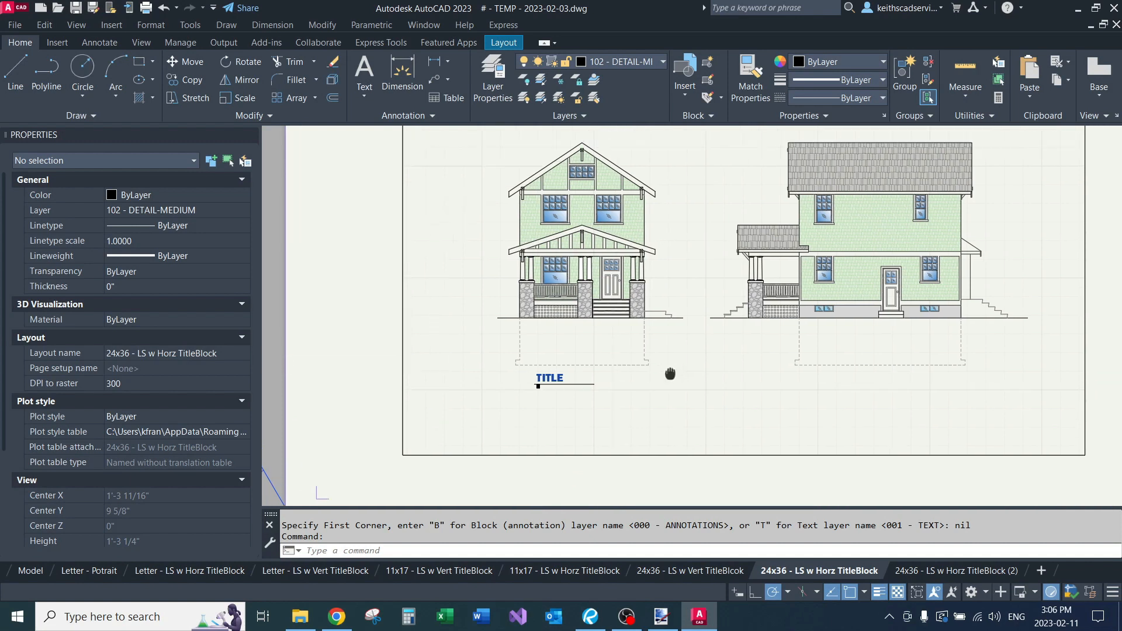
scroll(608, 421, up, 1)
Step: Transfer the rectangle and the view title from paper space to model space with CHSPACE
click(574, 398)
scroll(606, 374, up, 2)
click(518, 378)
click(689, 311)
scroll(684, 352, up, 3)
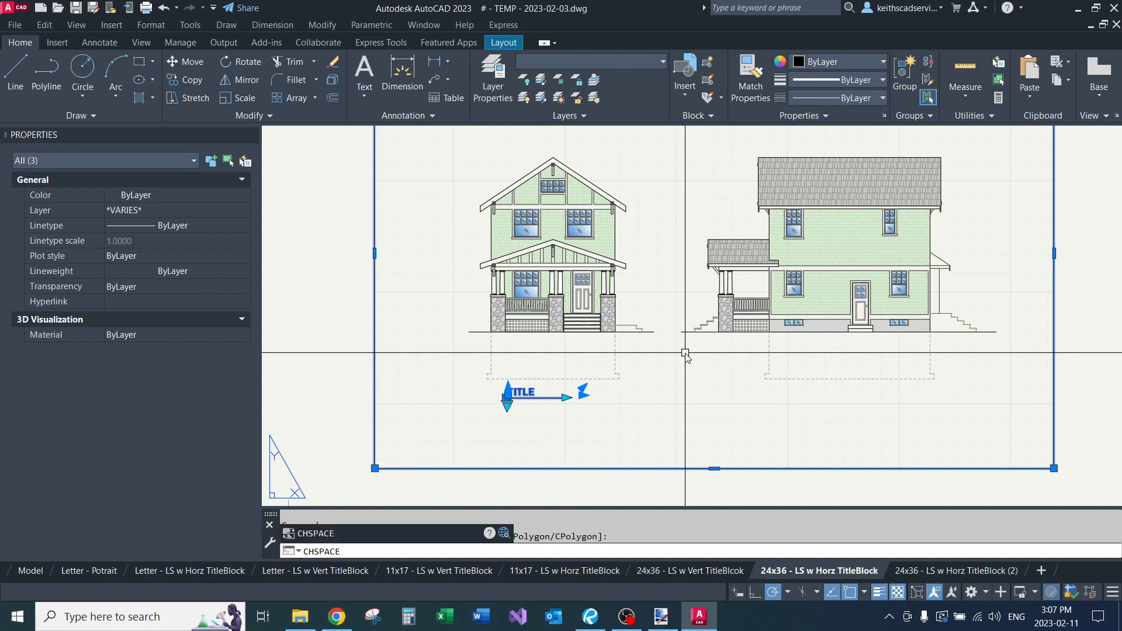
key(Return)
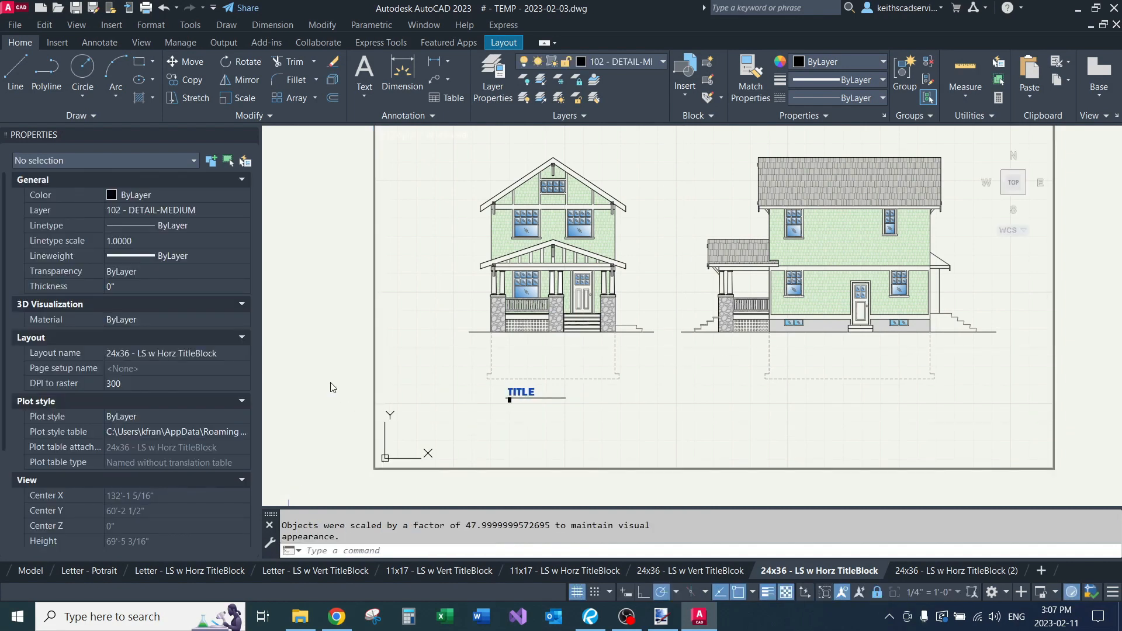
Step: Return to paper space and check the viewport border and the transferred title on the sheet
scroll(513, 377, down, 3)
scroll(515, 403, up, 1)
scroll(517, 380, down, 1)
scroll(522, 345, up, 5)
click(463, 387)
scroll(594, 346, down, 4)
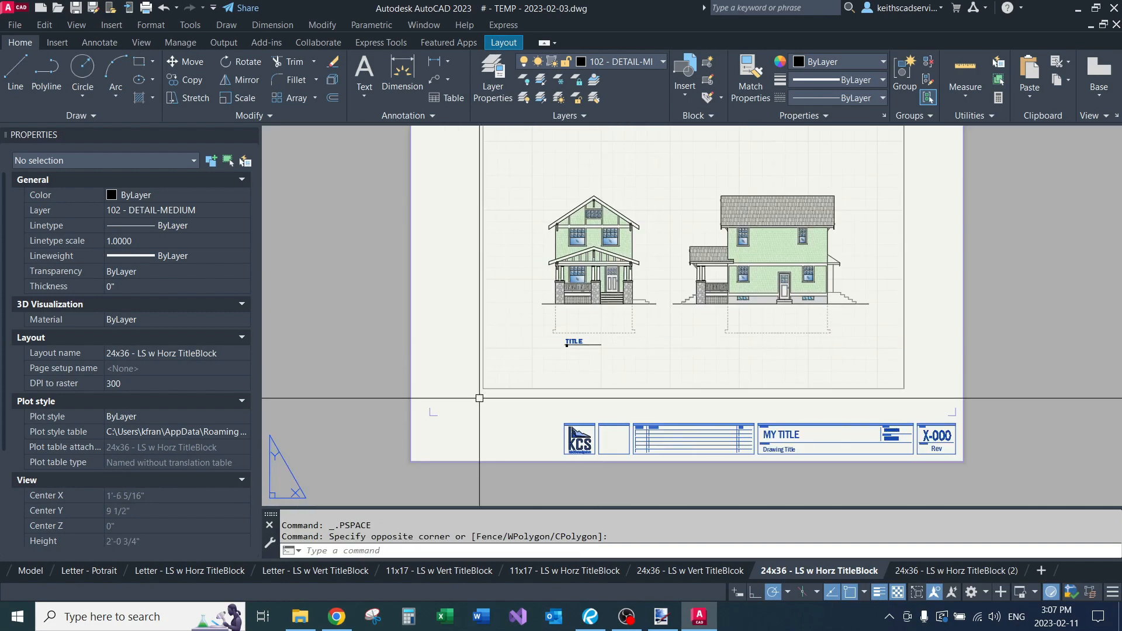
click(495, 390)
key(Escape)
key(Escape)
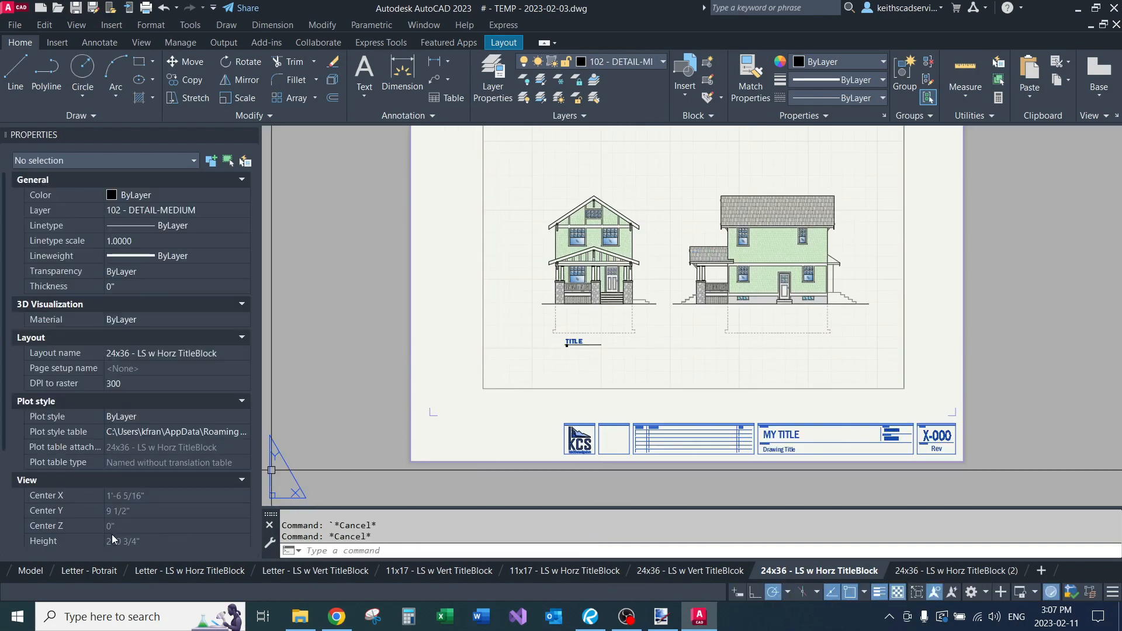
Step: In model space, put the rectangle around the two elevations on the 013 - VIEW EXTENTS layer
click(30, 570)
middle_drag(556, 446, 483, 400)
scroll(546, 405, up, 2)
click(546, 405)
click(518, 450)
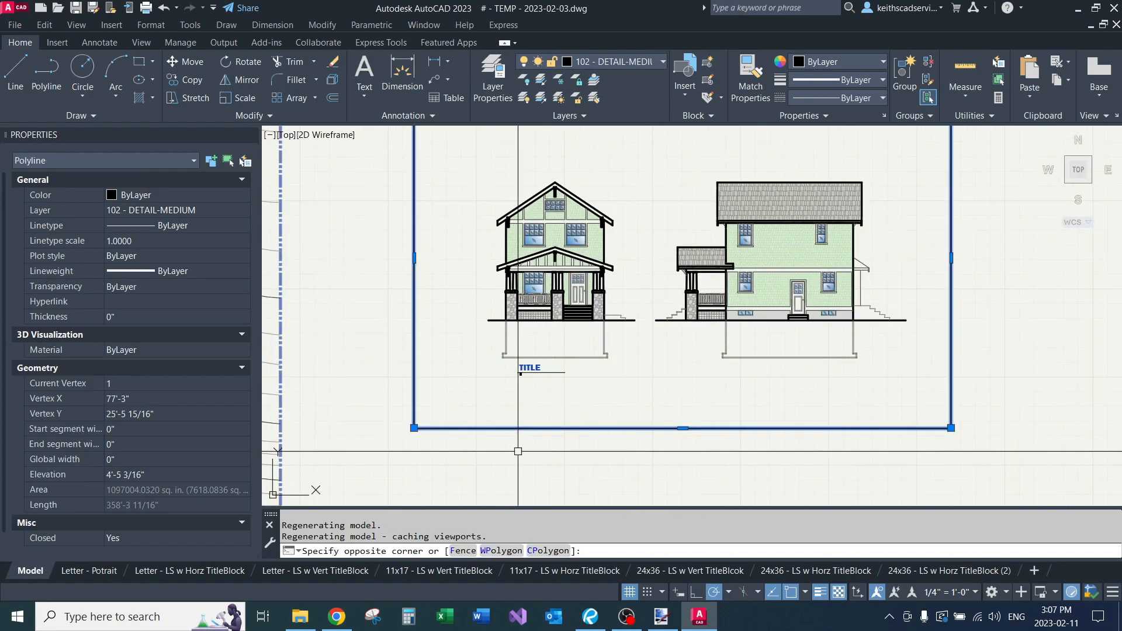
click(166, 211)
click(166, 211)
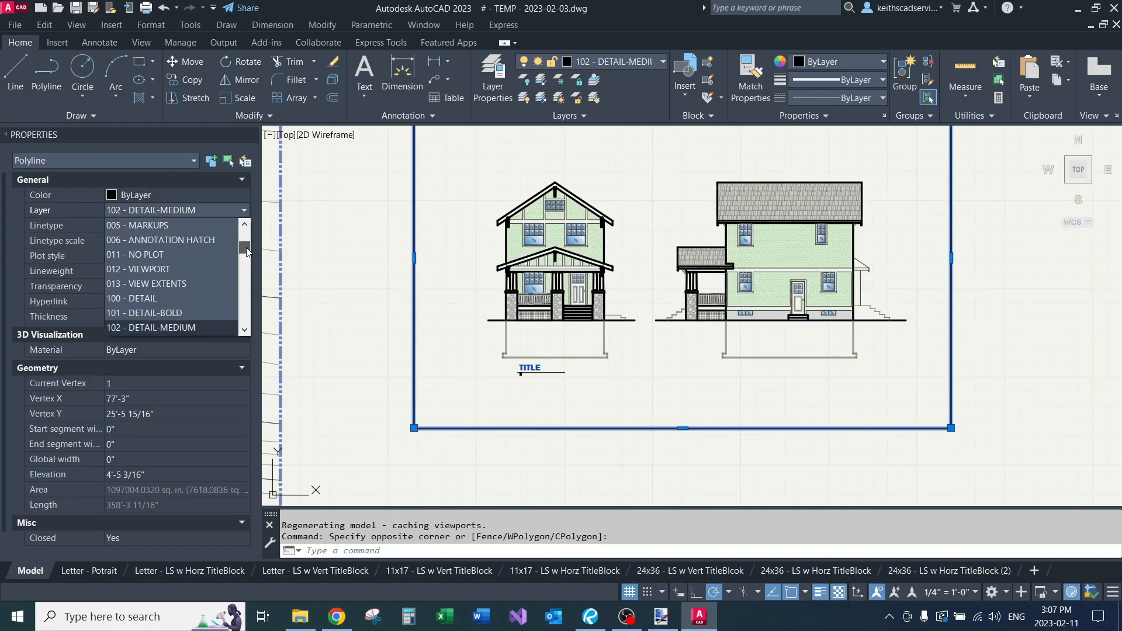
click(171, 286)
key(Escape)
key(Escape)
Step: Move the view title about 23'-3" horizontally so it straddles the left edge of the view extents rectangle
scroll(540, 361, up, 4)
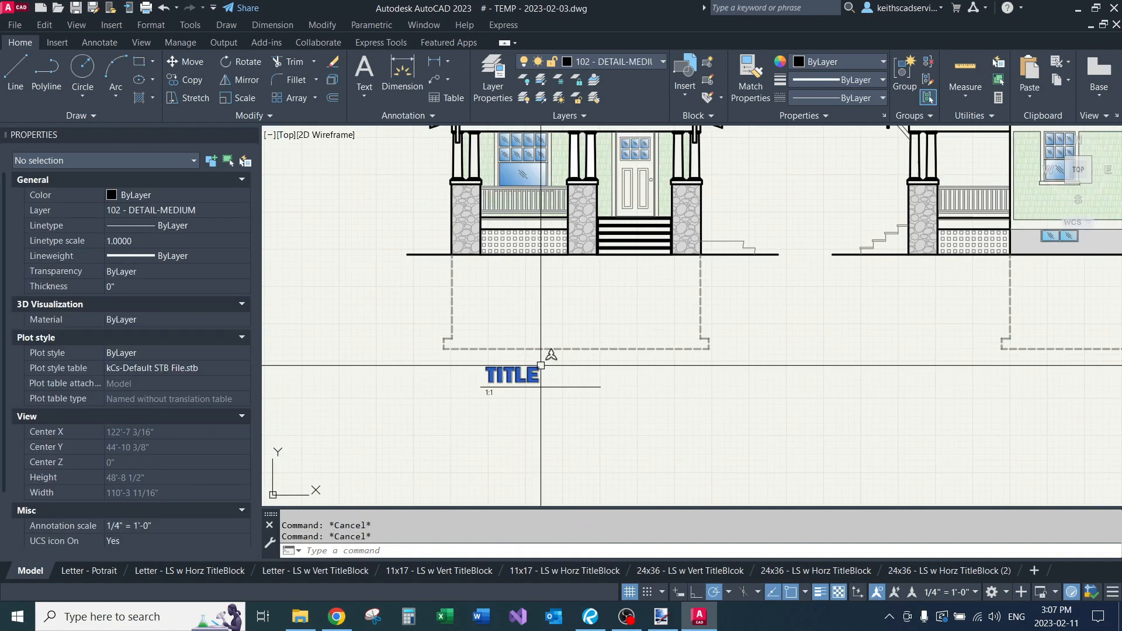
scroll(594, 403, down, 8)
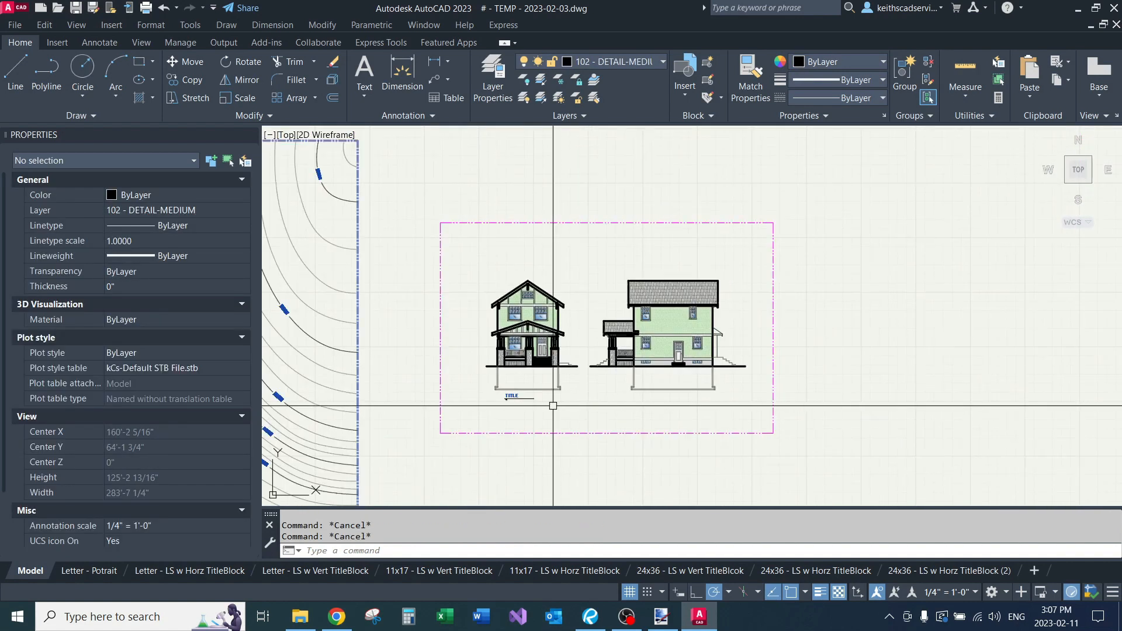
scroll(625, 402, up, 2)
scroll(634, 392, up, 2)
click(659, 371)
click(531, 408)
middle_drag(576, 409, 558, 370)
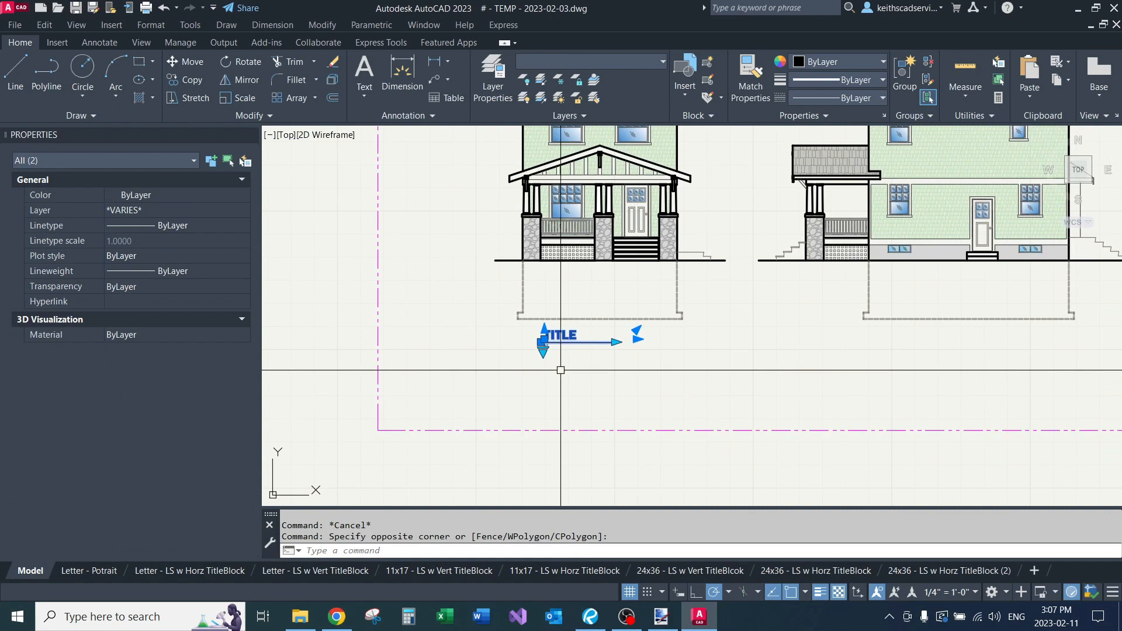
text(m)
key(Return)
click(701, 382)
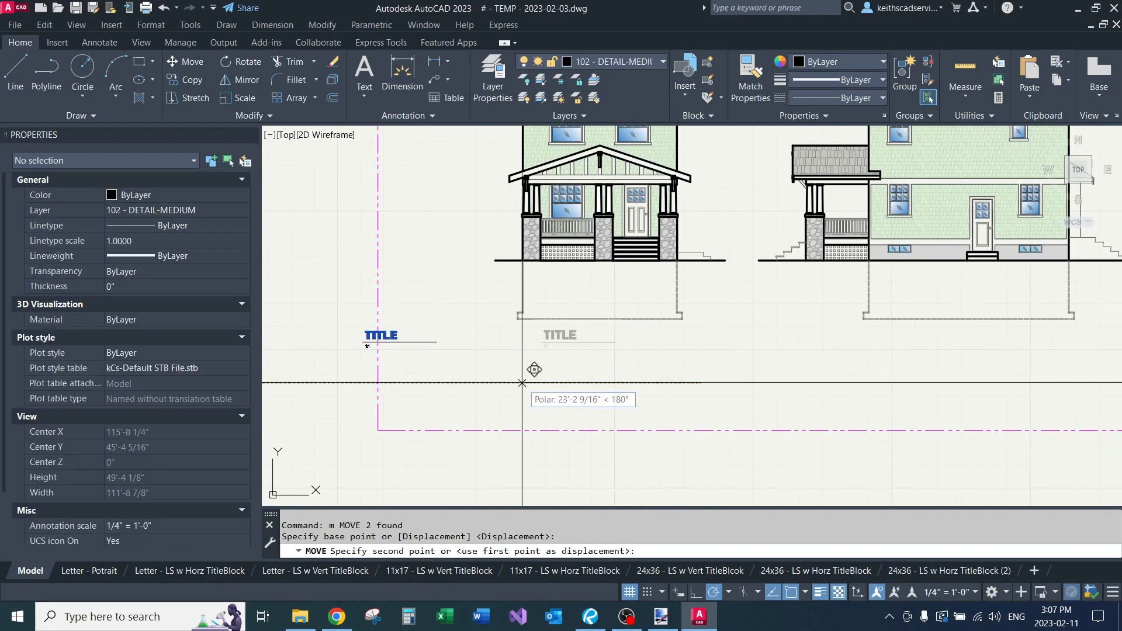
click(522, 383)
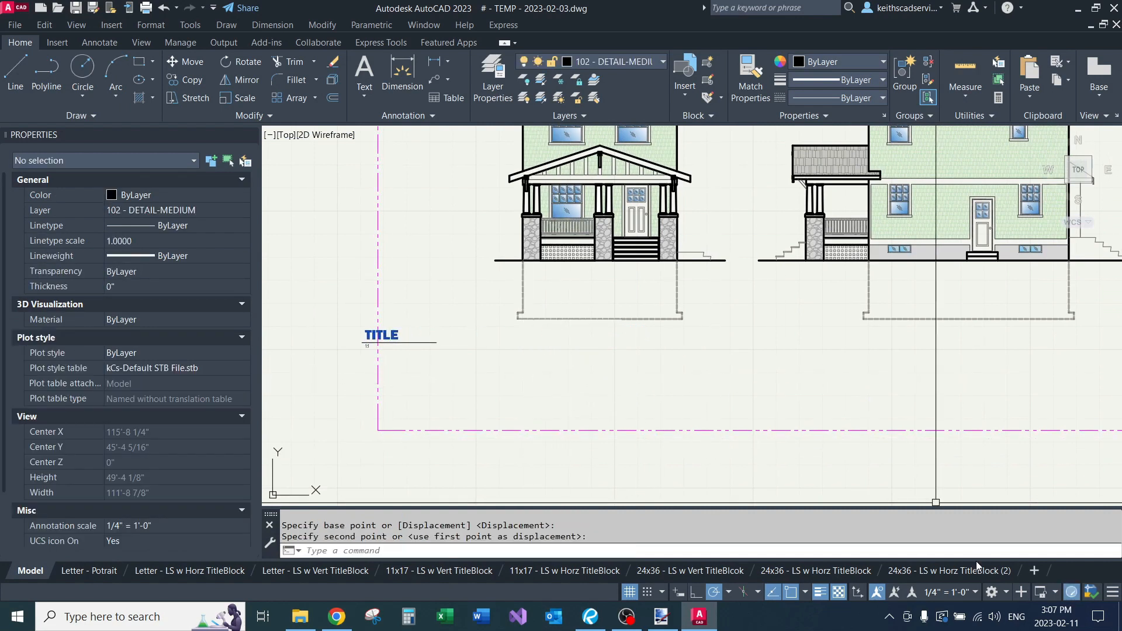
Step: Compare the moved title at the view's left boundary in the copied layout and in model space
click(948, 571)
scroll(508, 415, up, 3)
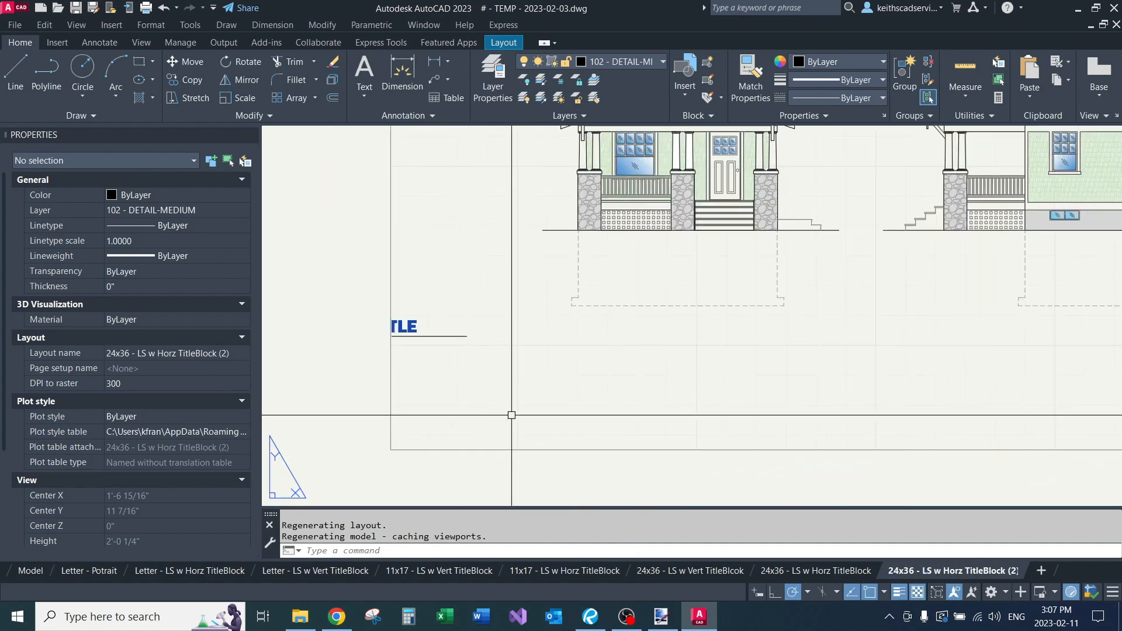
click(29, 571)
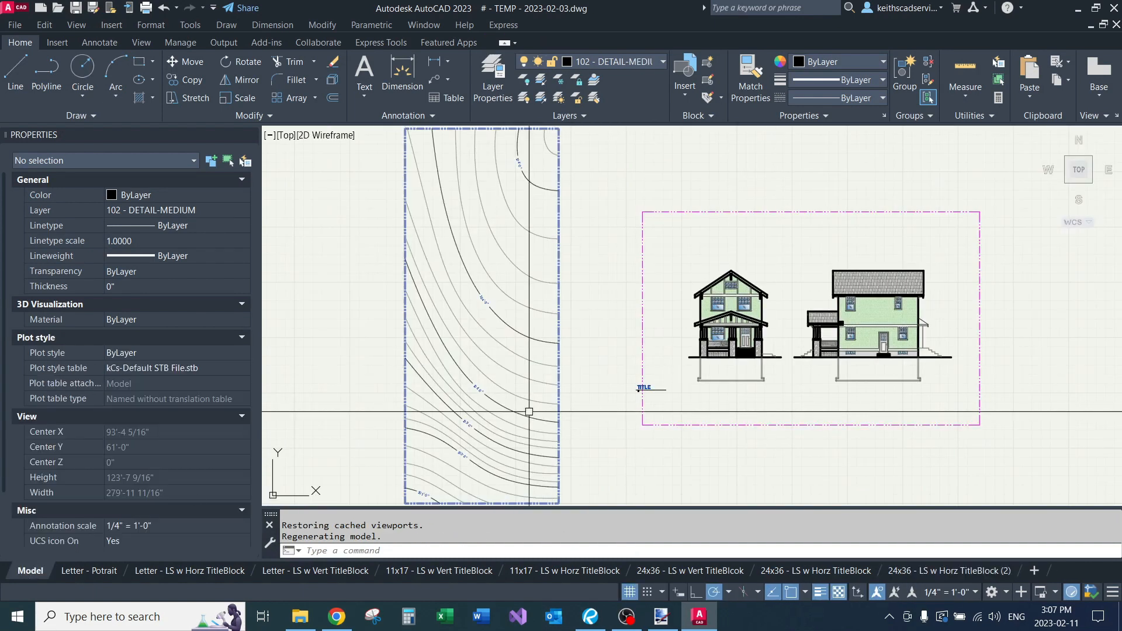
scroll(510, 379, up, 6)
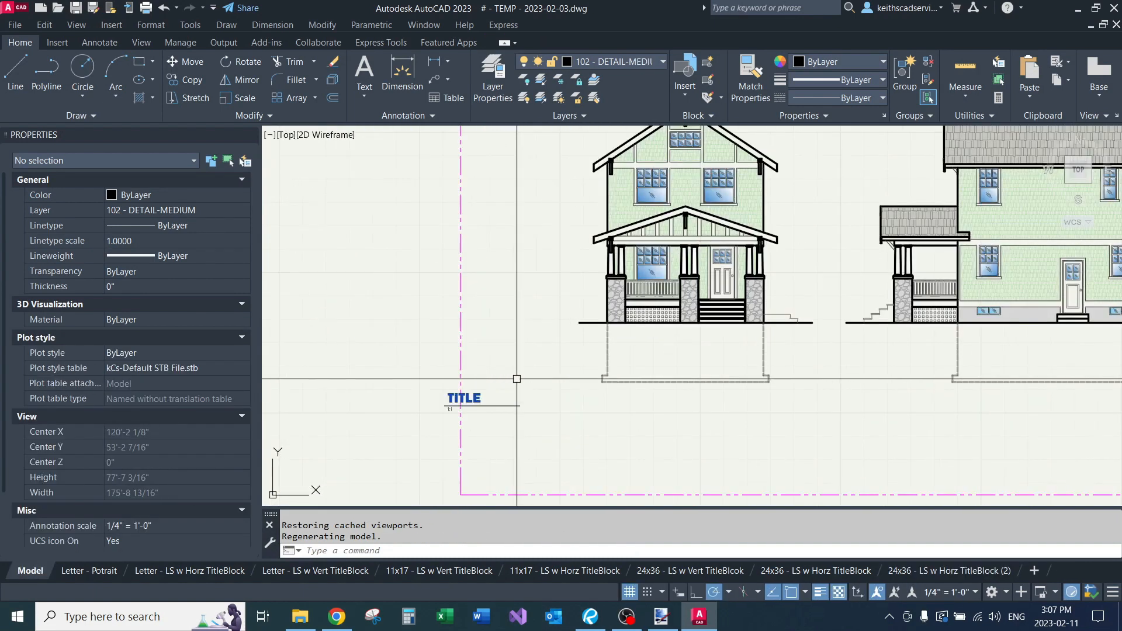
scroll(495, 390, down, 2)
scroll(496, 391, up, 2)
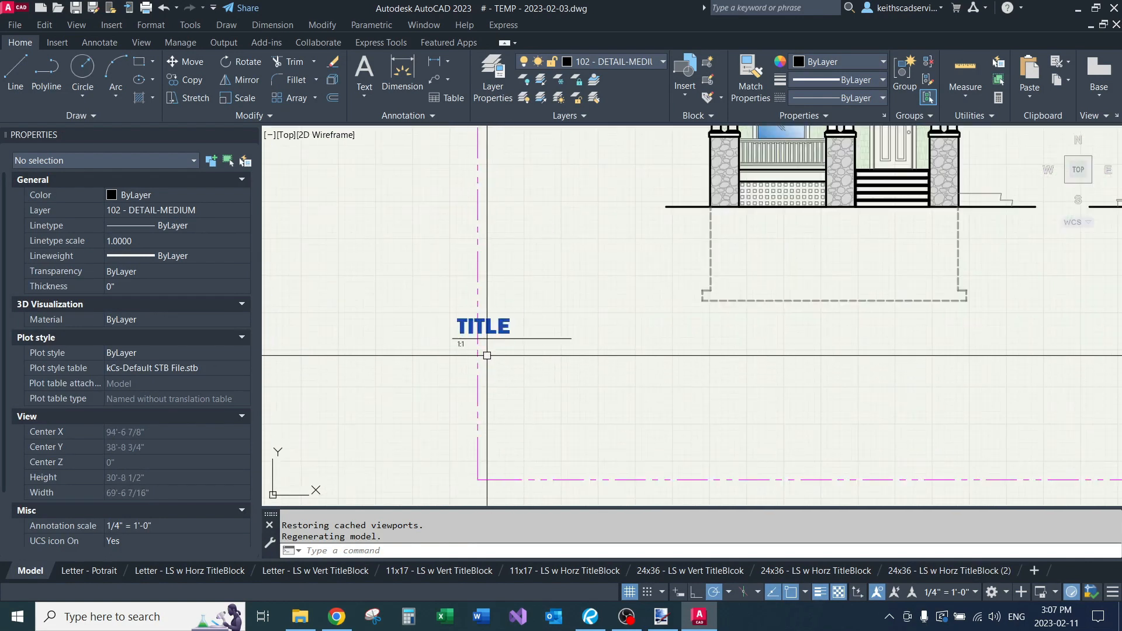
click(952, 570)
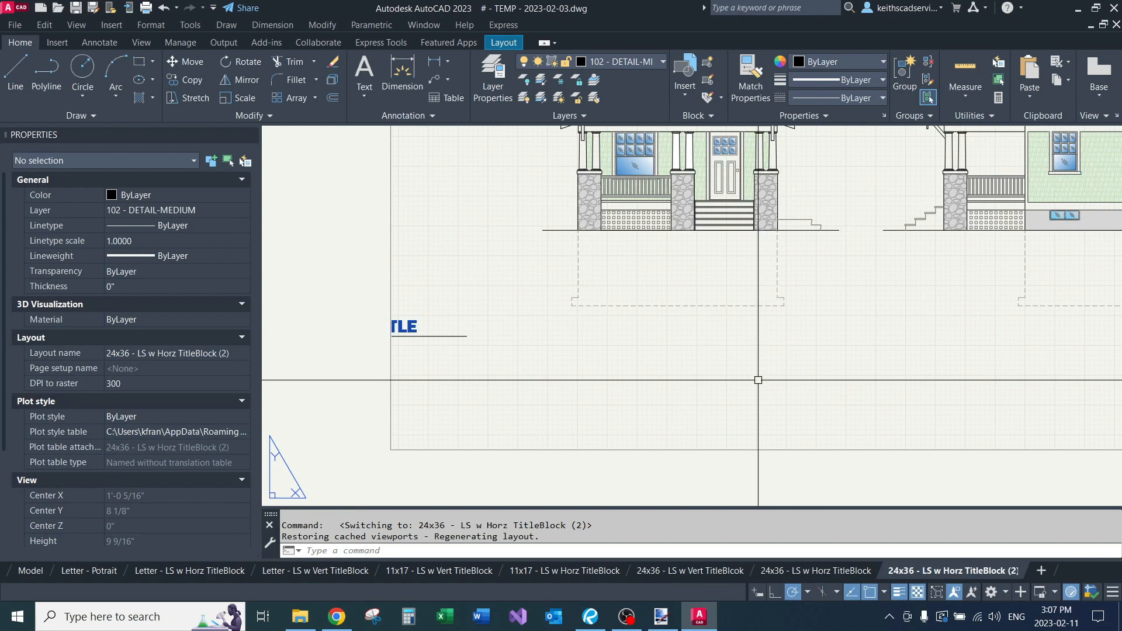
scroll(500, 375, down, 3)
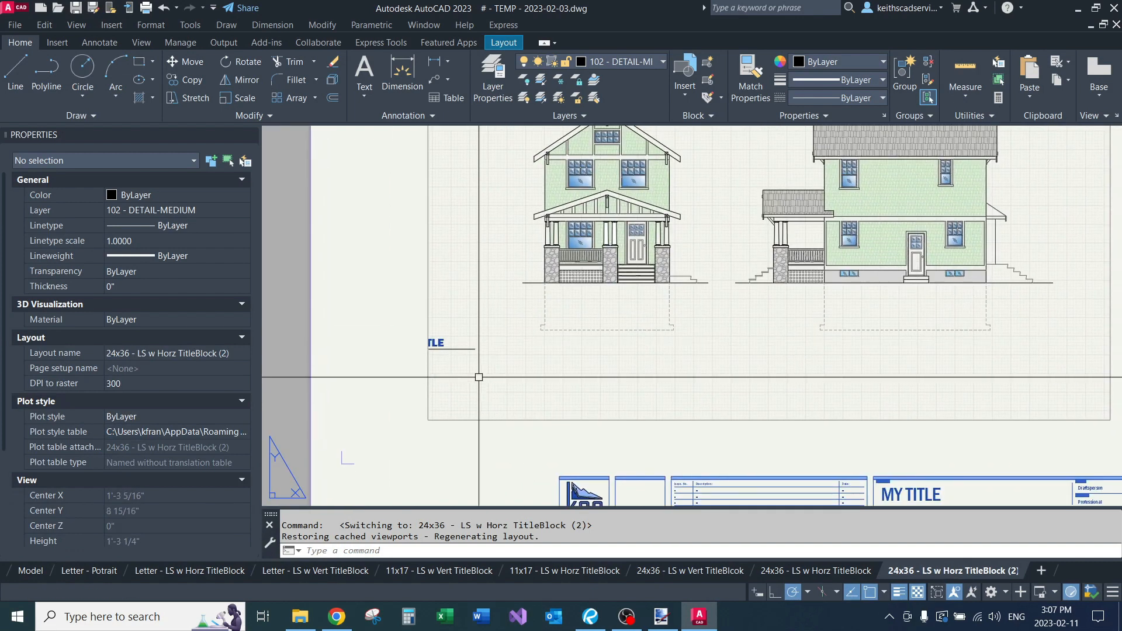
Step: Stretch the viewport's left edge inward past the view title, making the viewport about 2'-1 13/16" wide
click(474, 420)
click(428, 419)
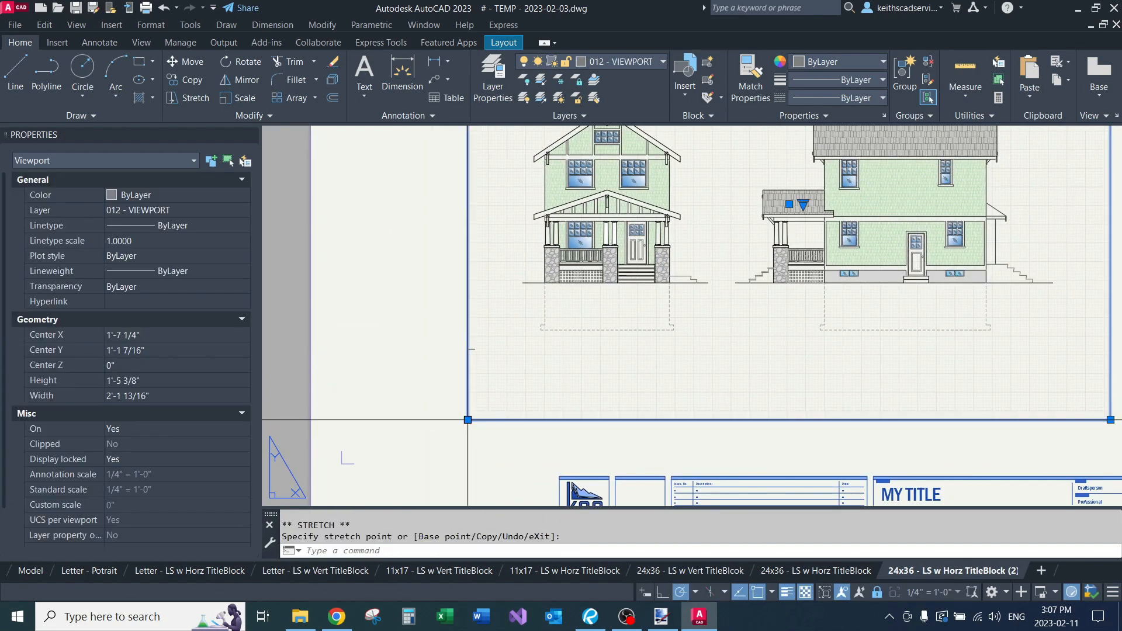
click(468, 420)
key(Escape)
key(Escape)
Step: Copy the viewport in place, using its lower-right corner as both base point and second point
scroll(460, 460, down, 4)
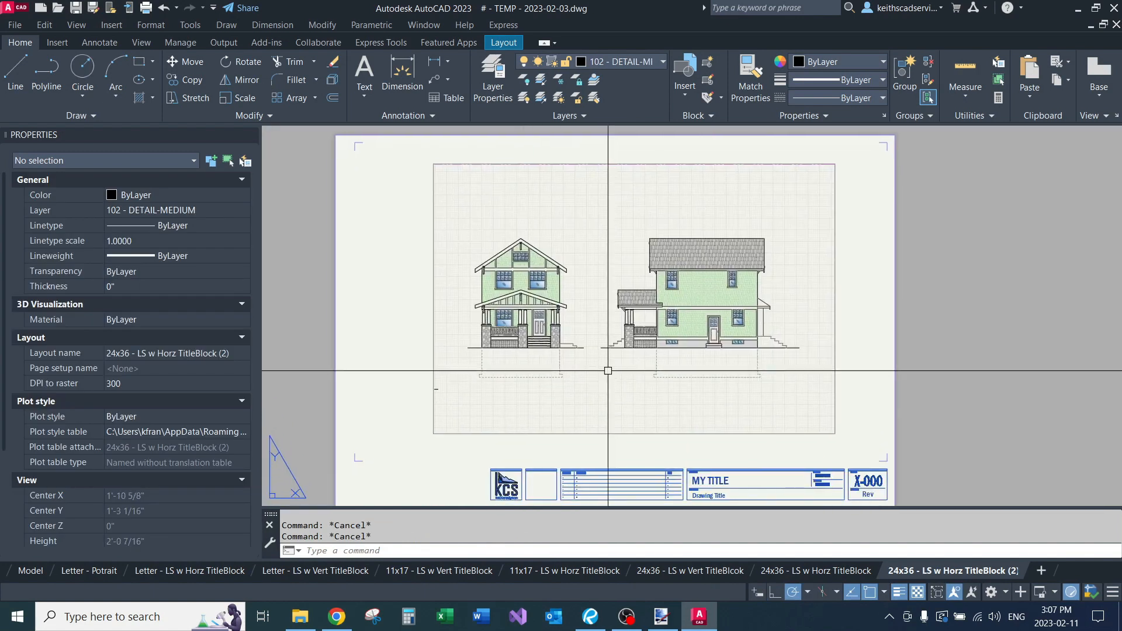
middle_drag(725, 409, 675, 359)
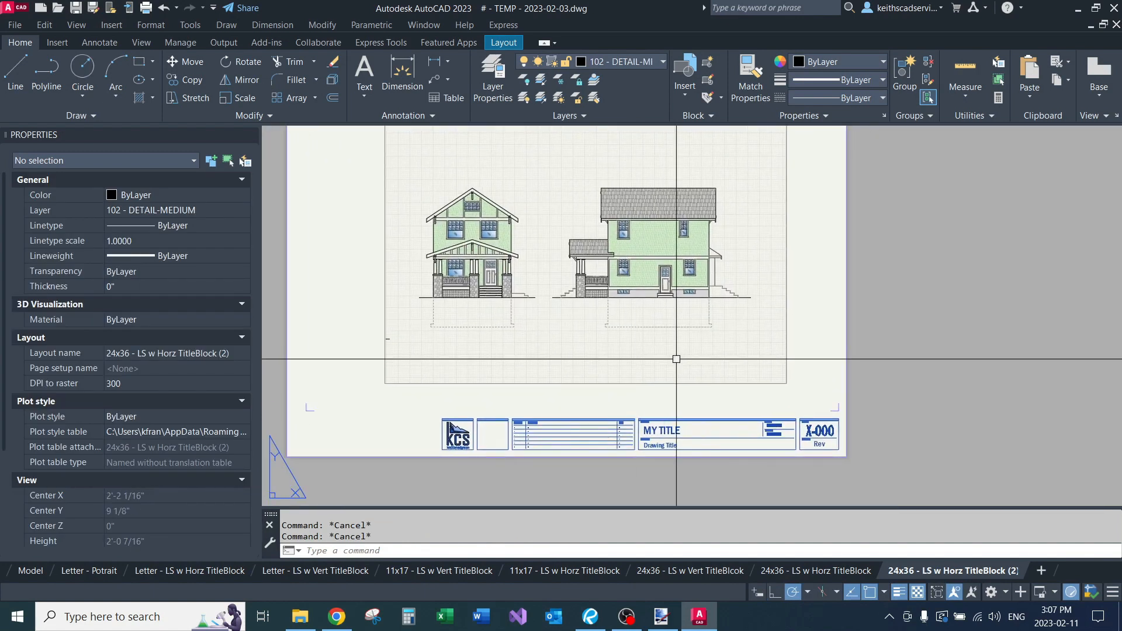
click(657, 383)
text(c)
key(Return)
click(786, 384)
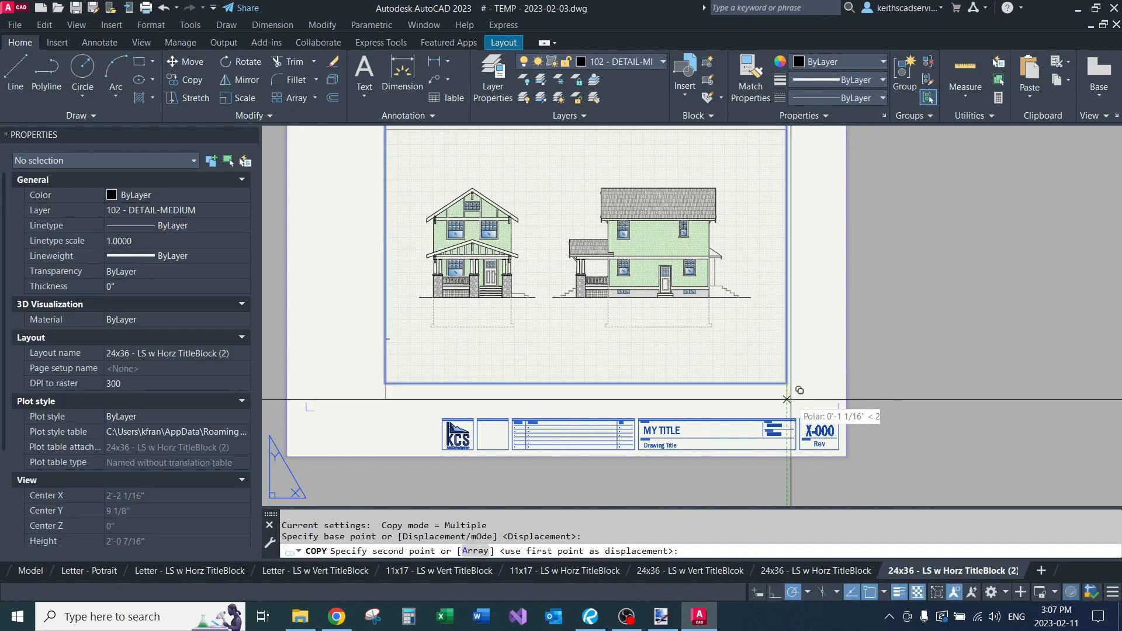
scroll(792, 400, up, 2)
click(782, 375)
scroll(778, 379, down, 2)
key(Escape)
key(Escape)
key(Escape)
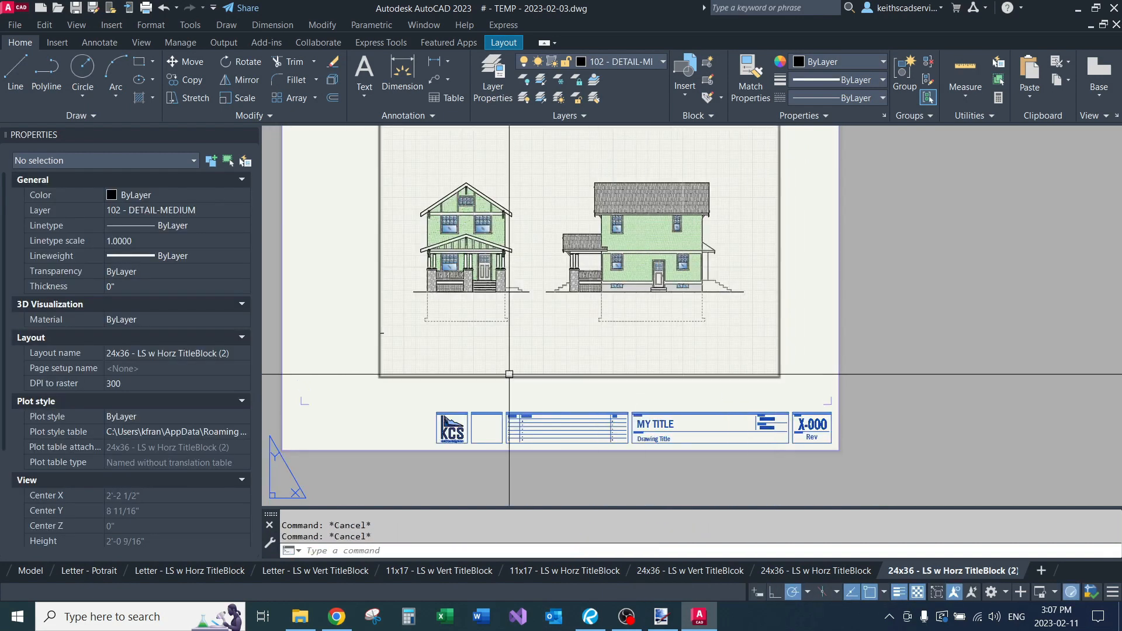
Step: Stretch the right edge of one overlapping viewport to between the elevations so it frames only the front elevation
scroll(383, 313, up, 4)
scroll(459, 332, down, 2)
scroll(461, 331, down, 4)
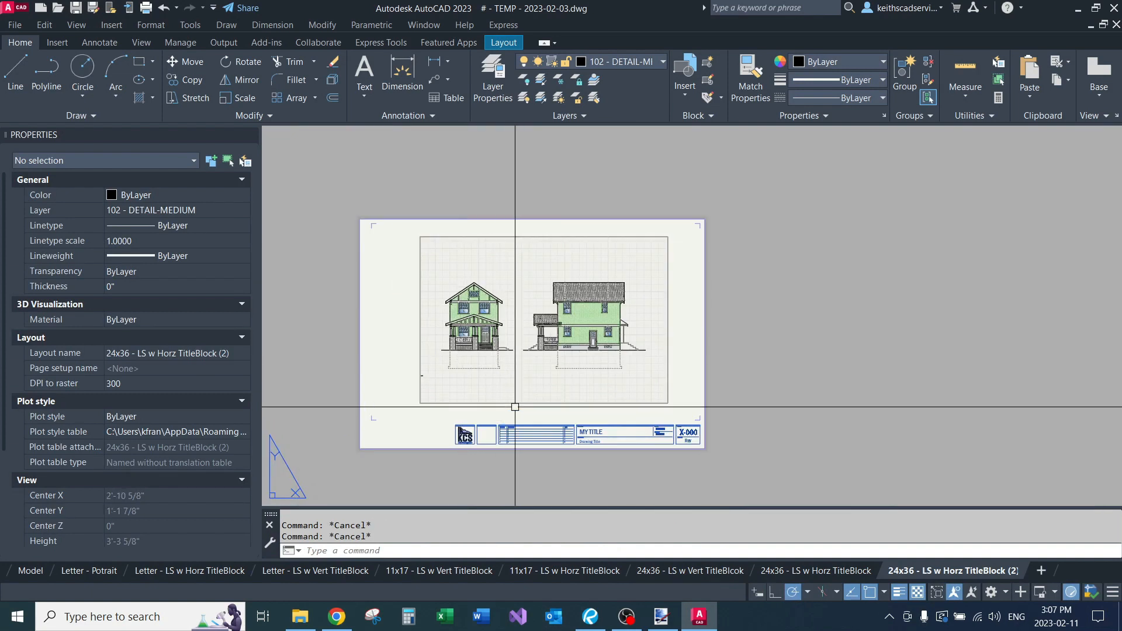
click(626, 403)
click(667, 403)
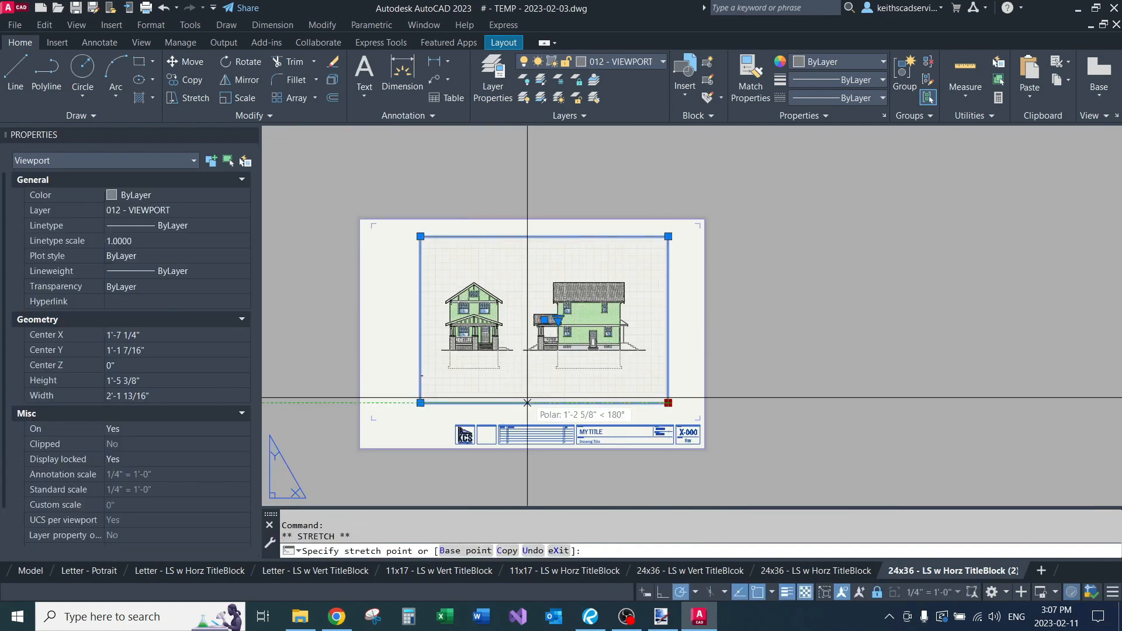
key(Escape)
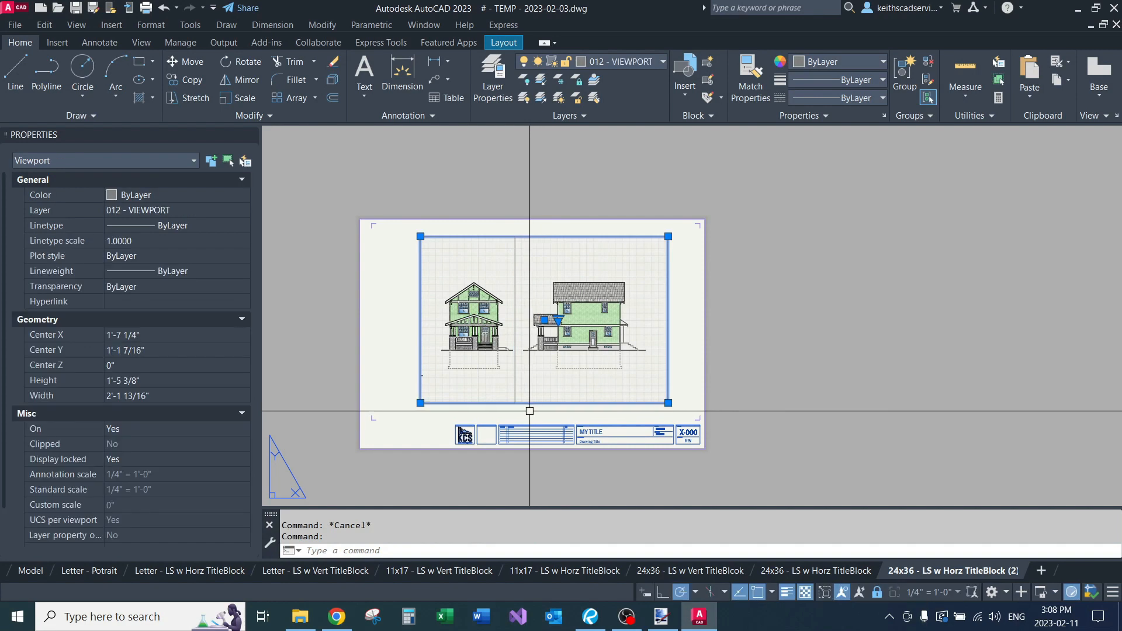
Step: Stretch the other viewport's left edge so it frames only the side elevation, leaving a narrow gap between the viewports
click(418, 403)
scroll(507, 371, up, 2)
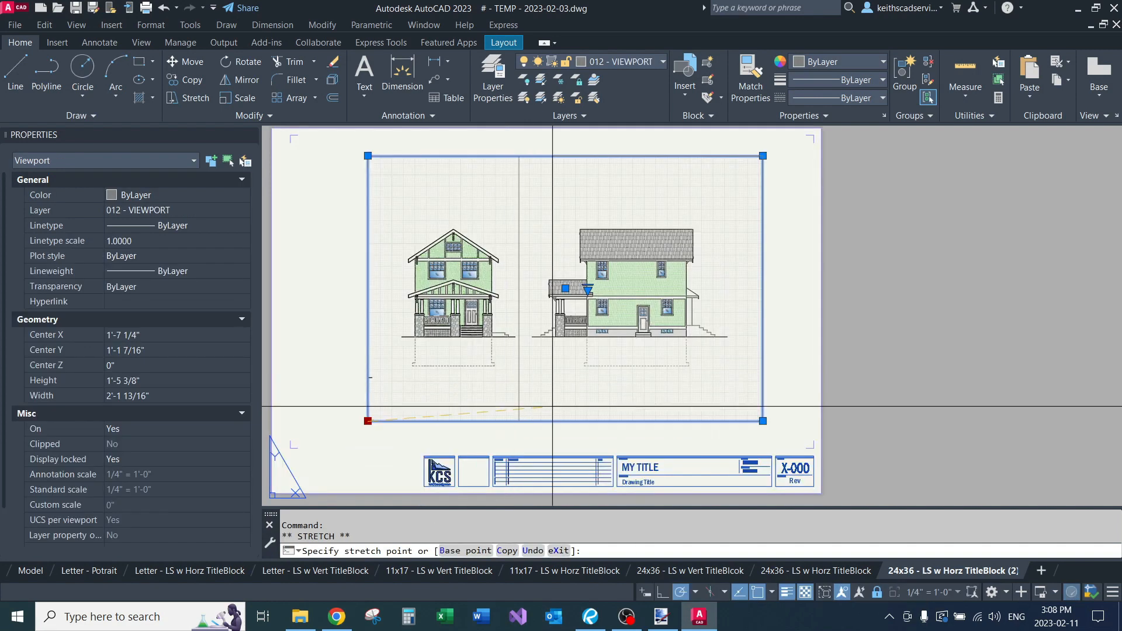
key(Escape)
Step: Draw a diagonal line in paper space from below the front elevation to above the side elevation's roof, crossing both viewports
text(l)
key(Return)
click(422, 396)
click(697, 195)
key(Return)
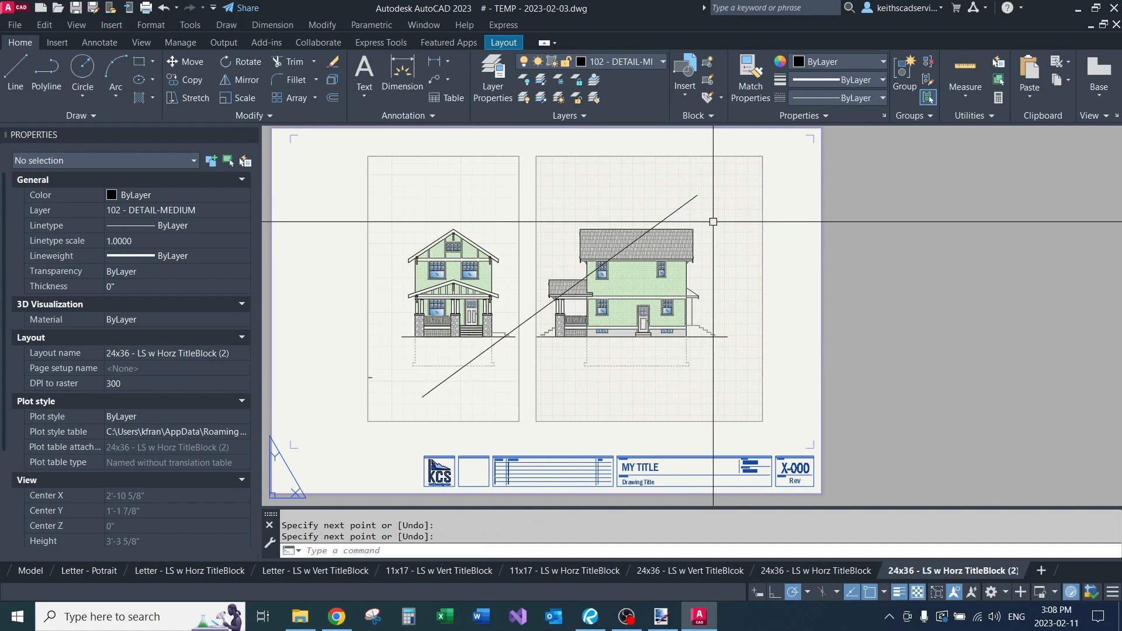
Step: Start transferring the diagonal line from paper space to model space with CHSPACE
text(chs)
key(Return)
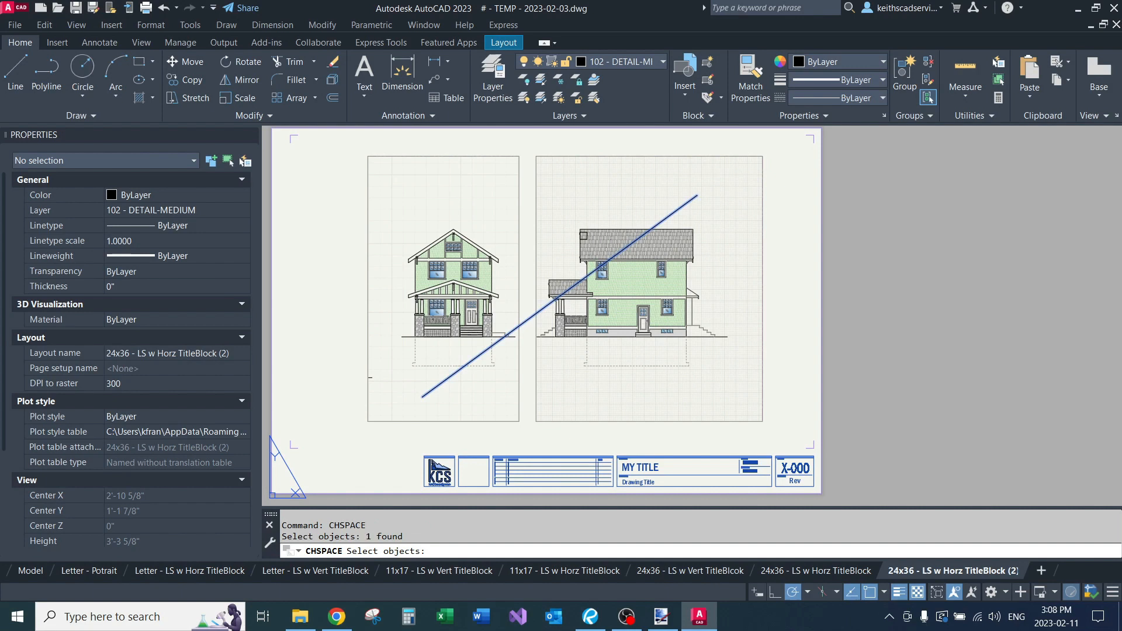
scroll(583, 235, up, 2)
key(Return)
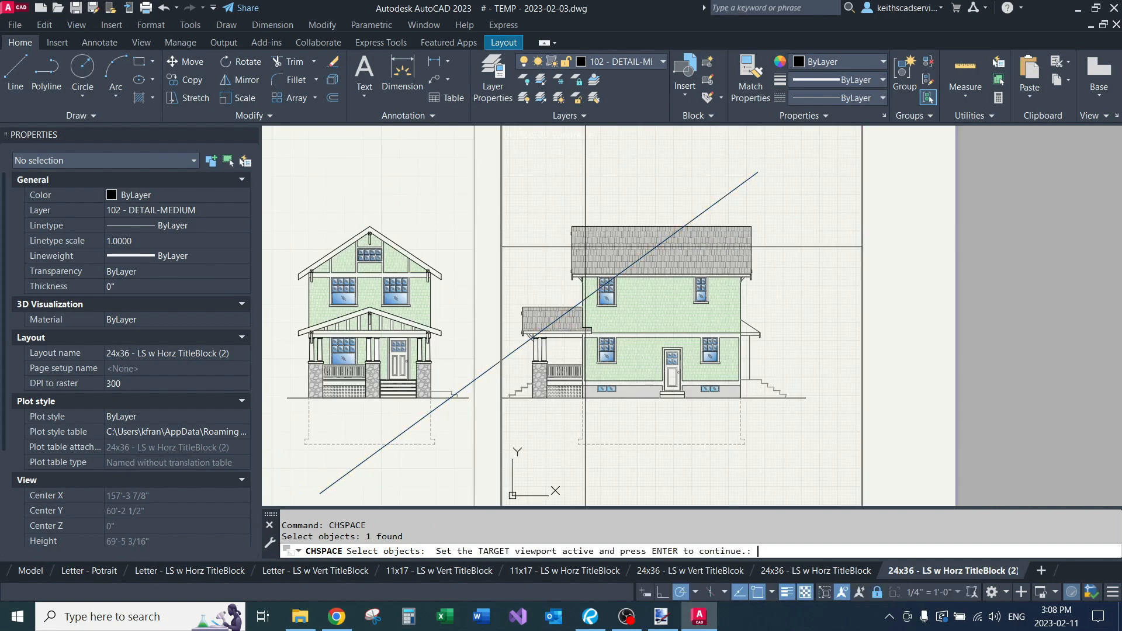
key(Return)
Step: Alternate the active CHSPACE target between the front elevation's viewport and the side elevation's viewport
click(448, 216)
click(582, 198)
click(510, 204)
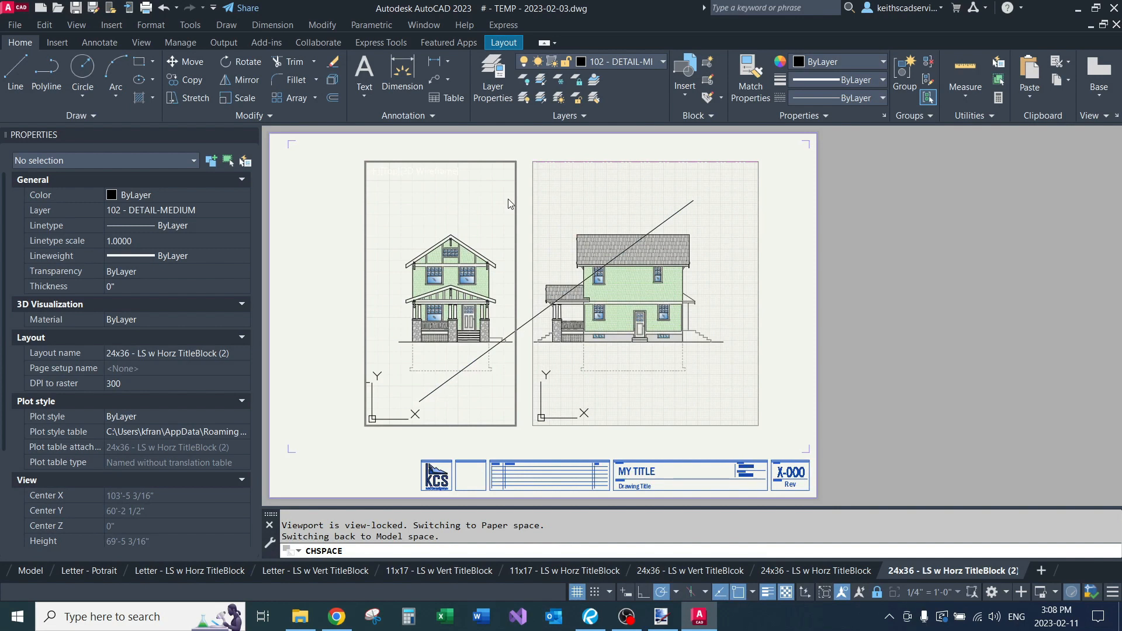
click(564, 191)
click(484, 198)
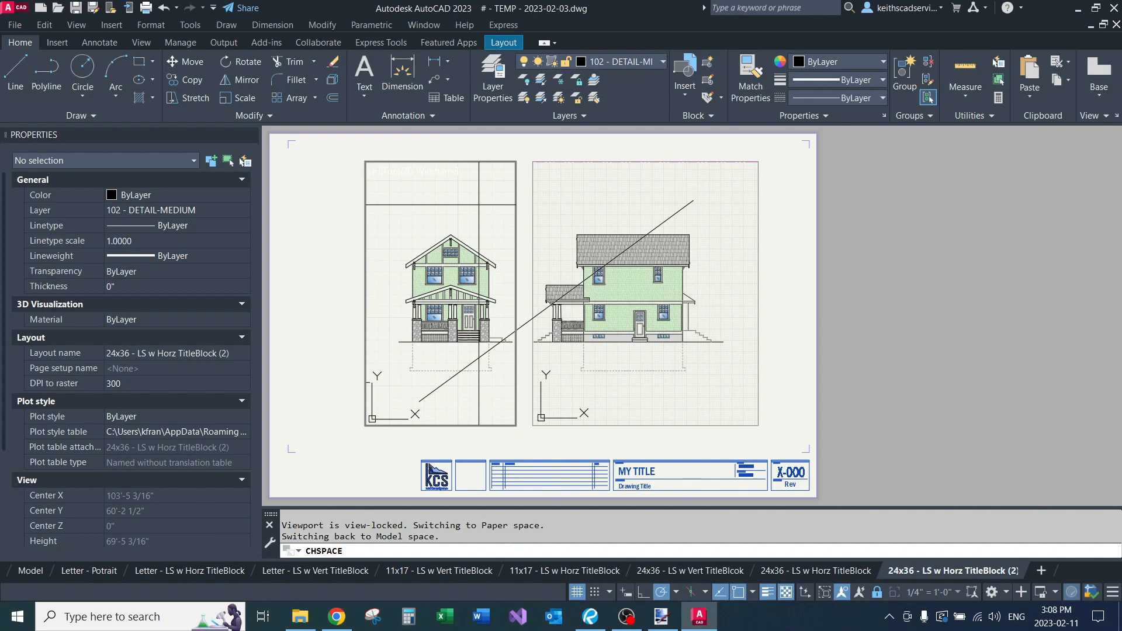
click(587, 211)
click(492, 211)
click(573, 216)
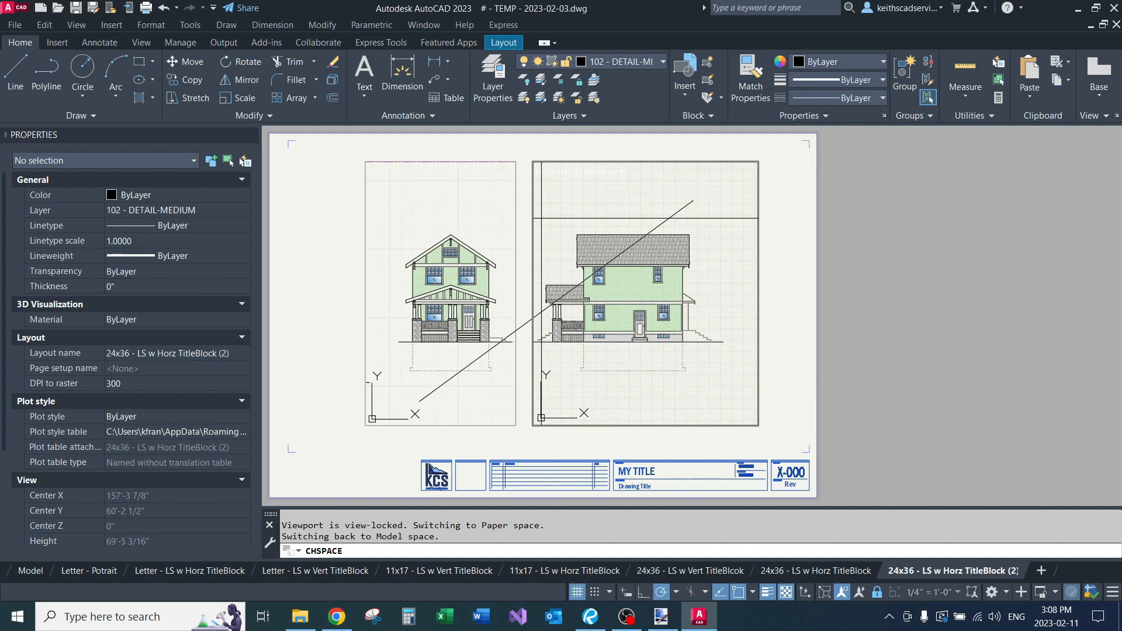
Step: Complete the line's transfer with the front elevation's viewport as target and return to paper space
click(497, 209)
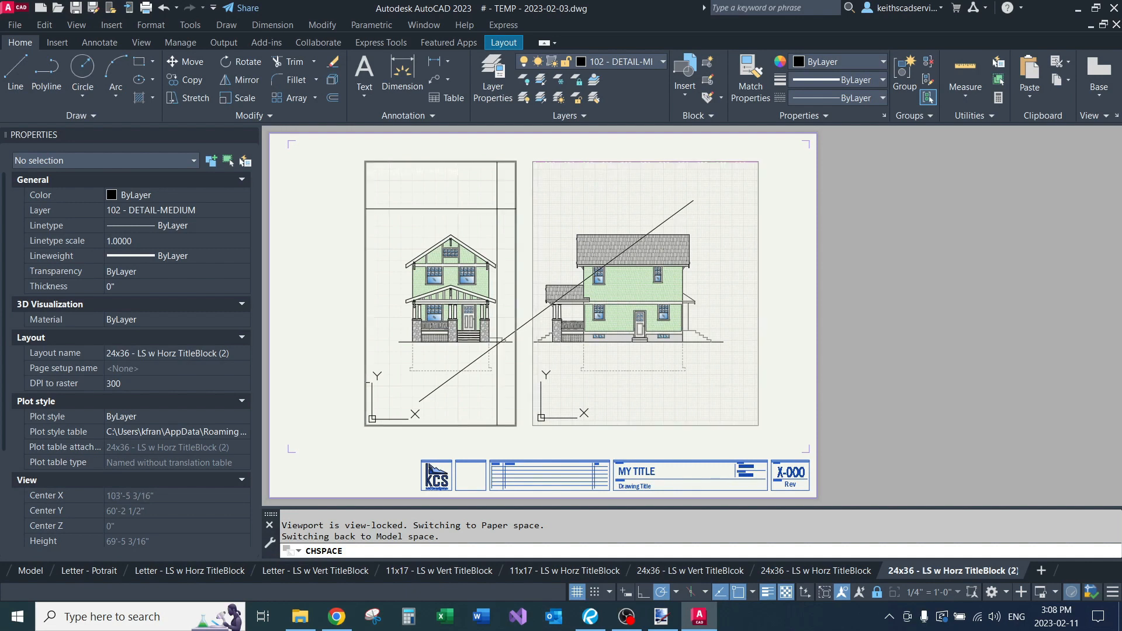
key(Return)
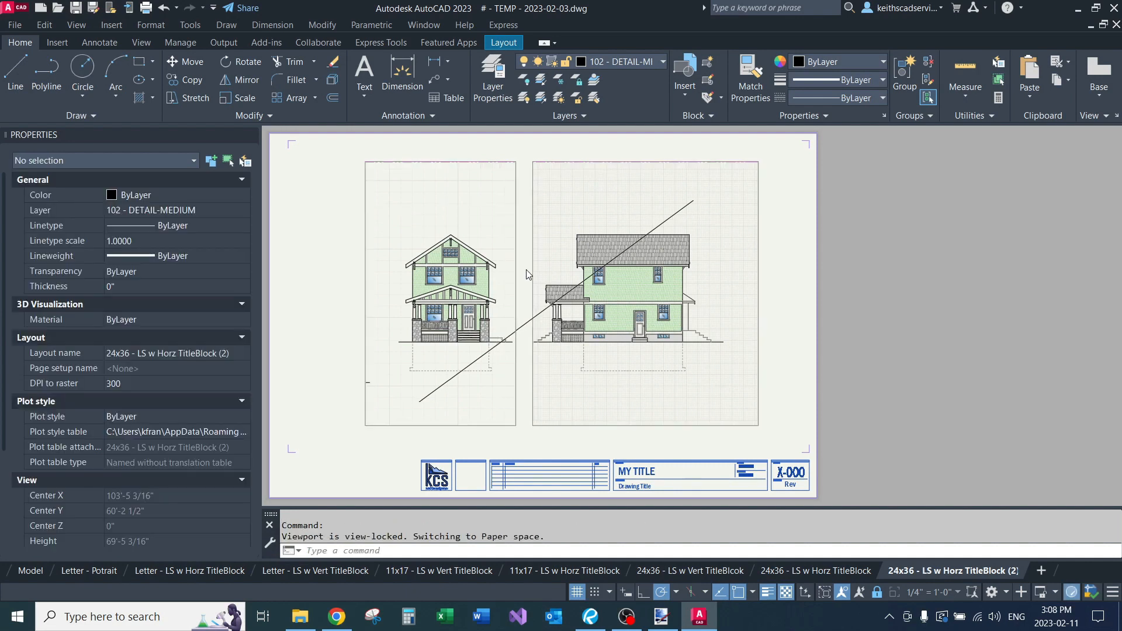
scroll(524, 272, down, 2)
scroll(523, 281, up, 2)
double_click(524, 284)
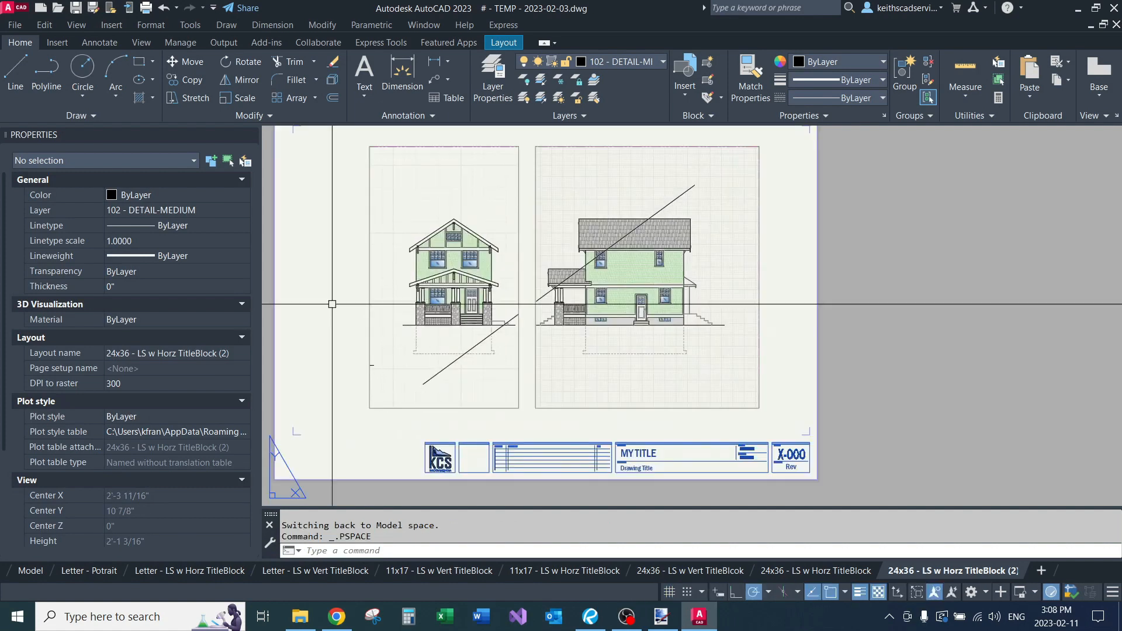